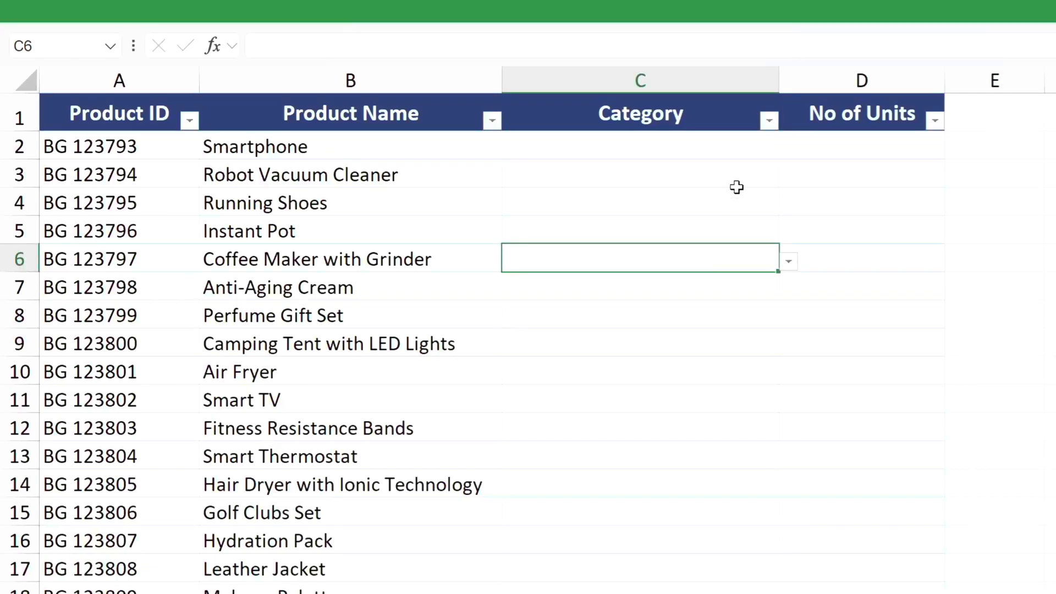
Set C2 to Electronics and C3 to Home and Kitchen Appliances from their dropdowns
click(737, 146)
click(788, 150)
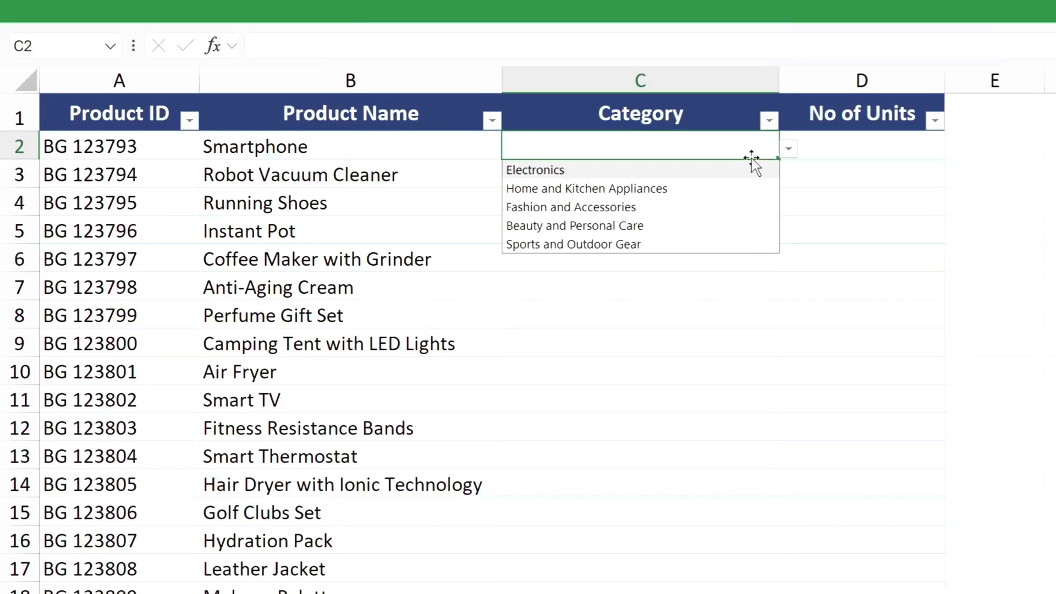
click(718, 173)
click(718, 176)
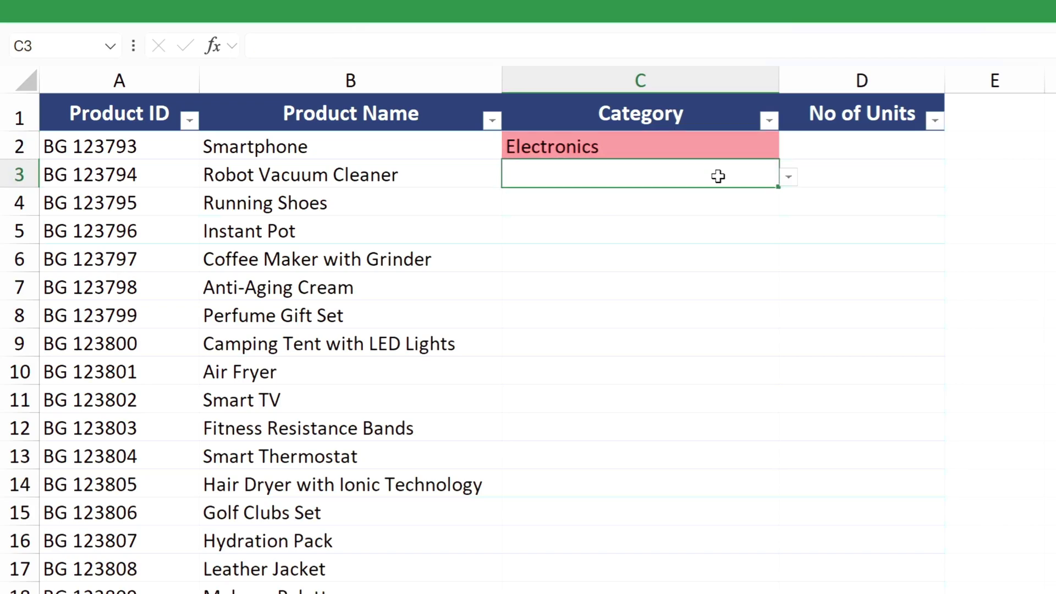
click(790, 177)
click(721, 216)
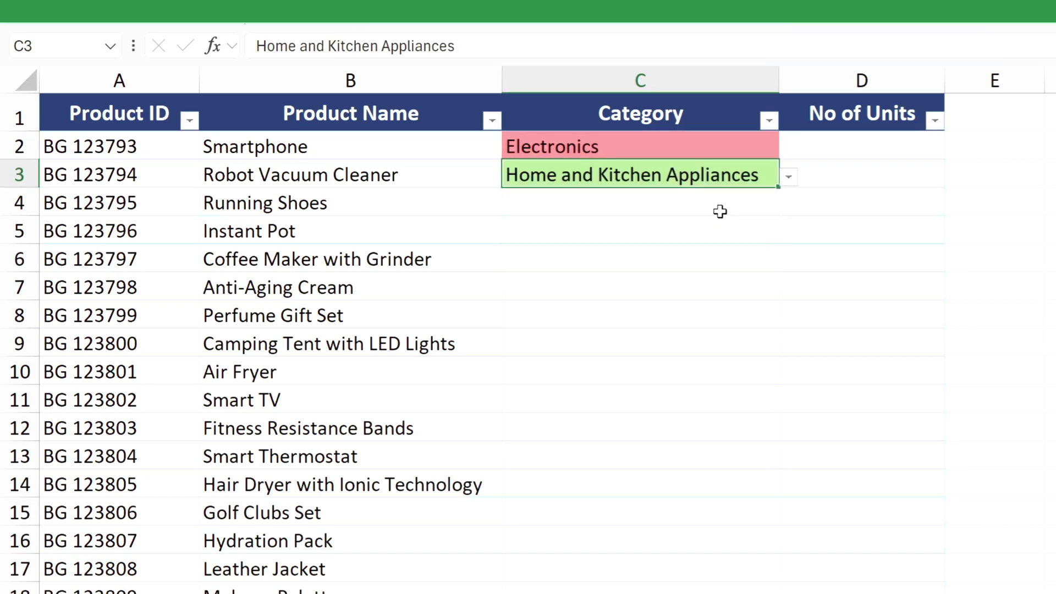
Set C4 to Fashion and Accessories and C7 to Beauty and Personal Care
click(719, 212)
click(788, 205)
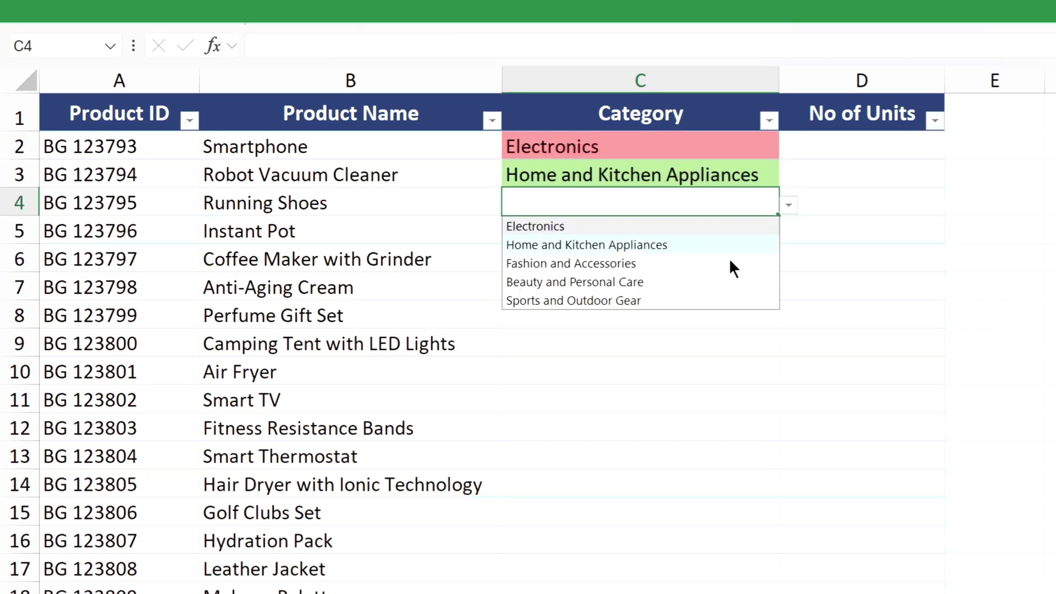
click(714, 264)
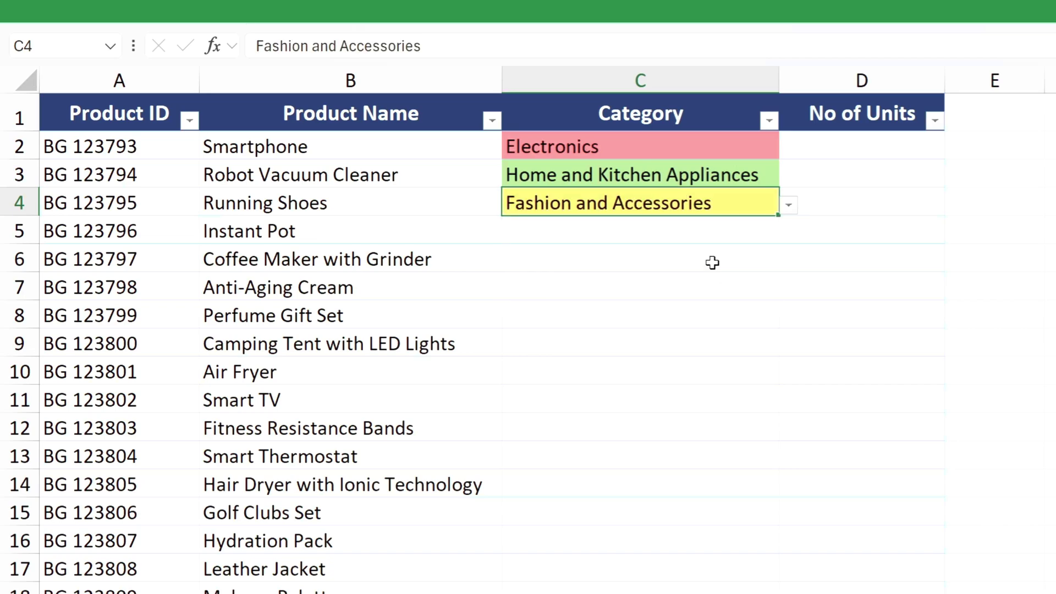
click(720, 285)
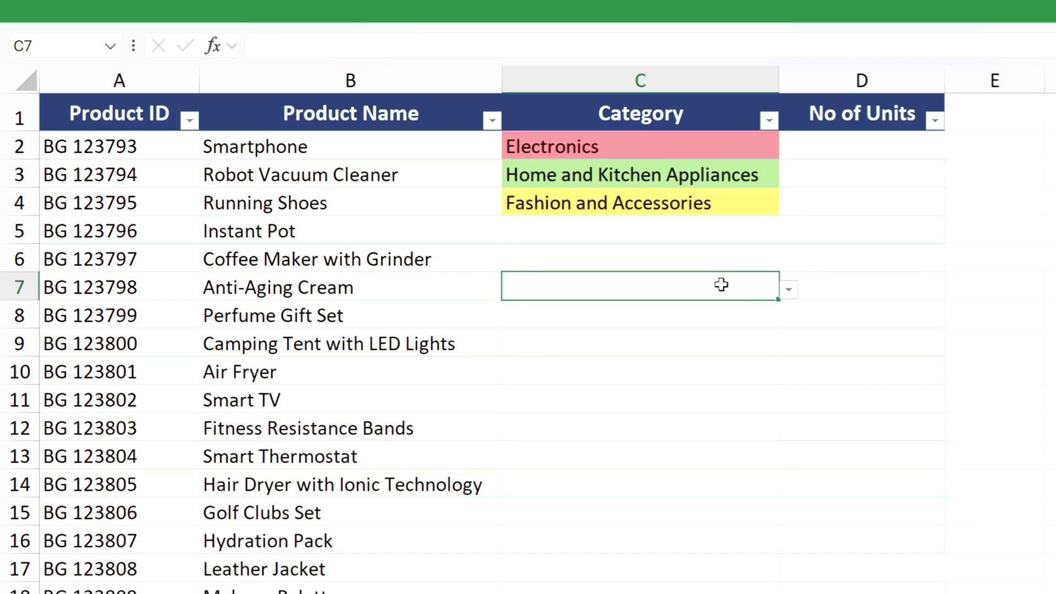
click(788, 290)
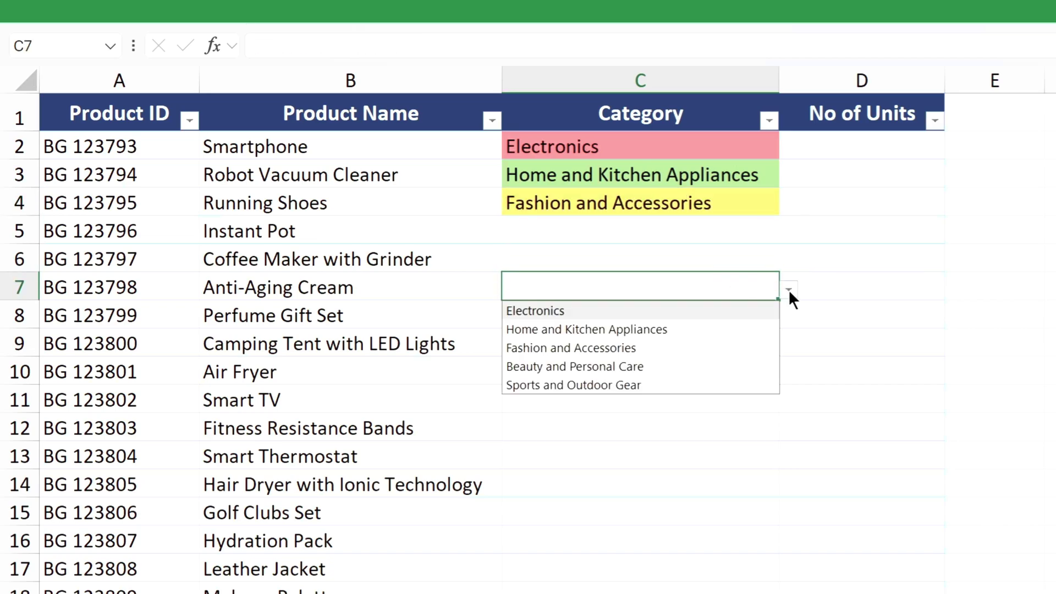
click(665, 366)
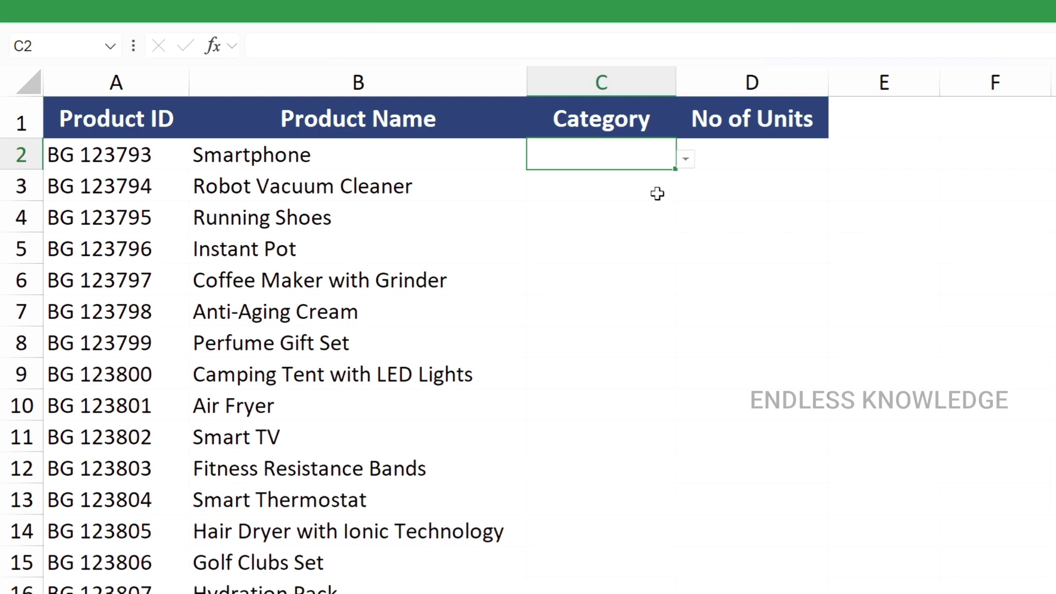
click(685, 159)
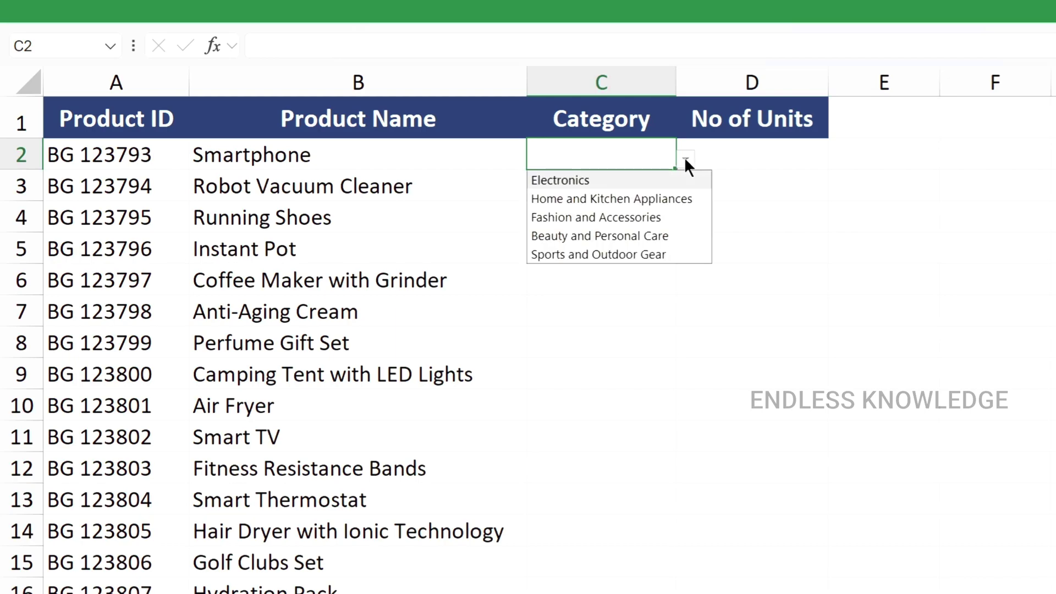
click(630, 184)
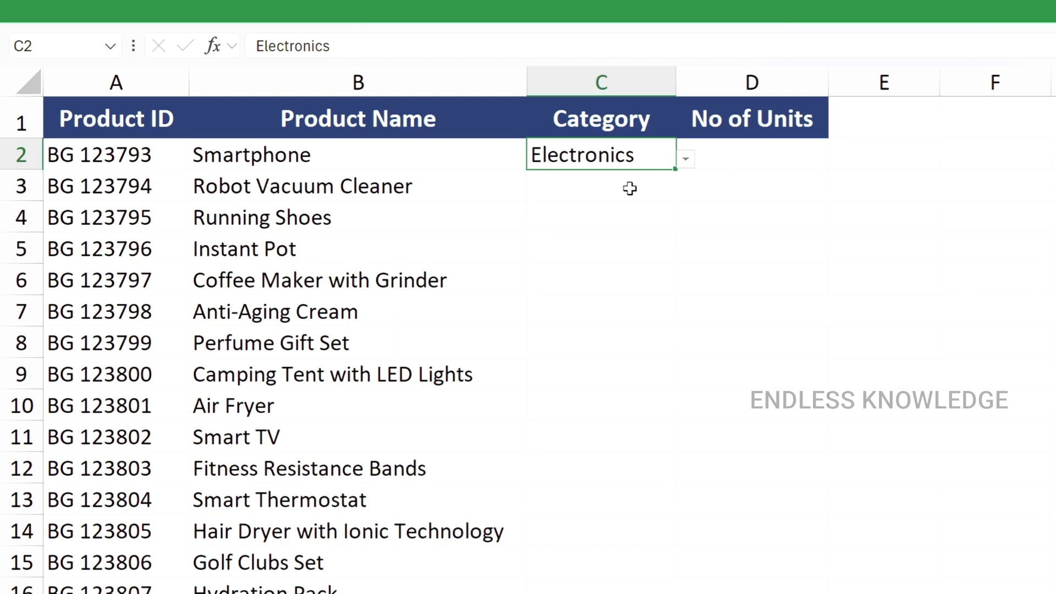
click(683, 159)
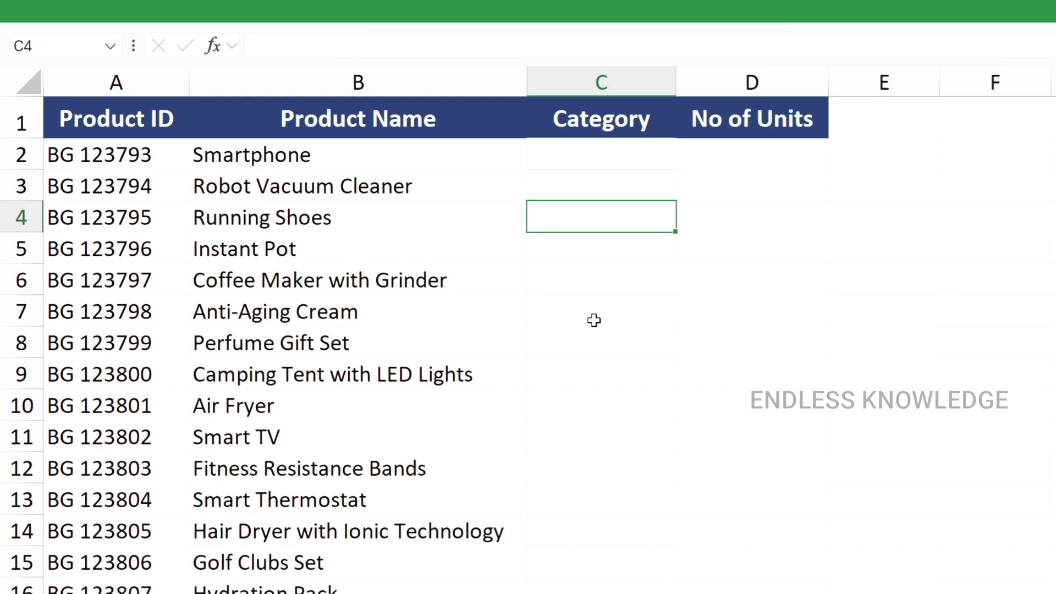
click(486, 312)
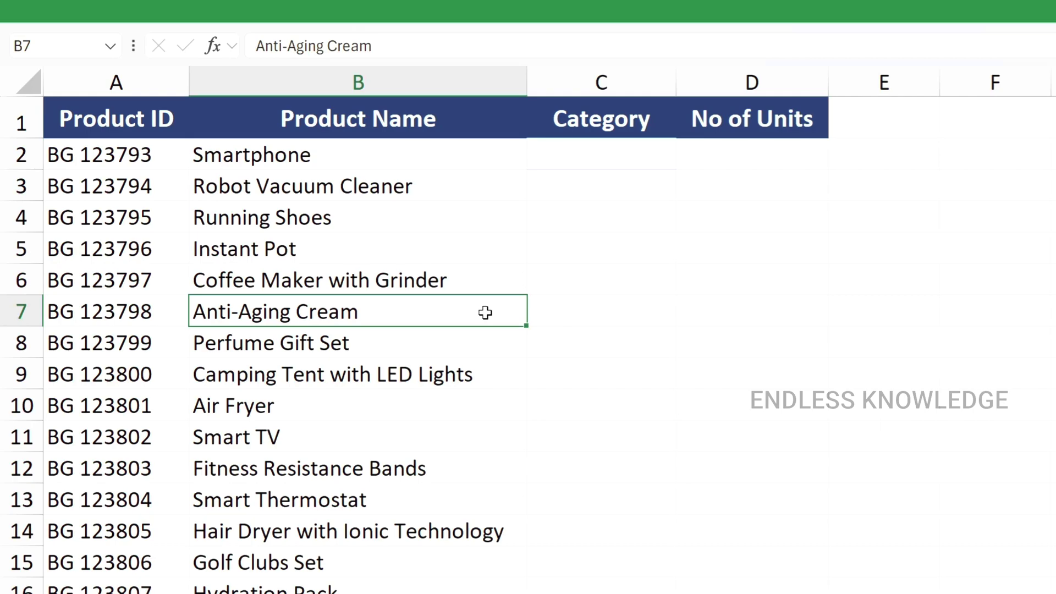
Convert the range $A$1:$D$26 into a table with headers using Ctrl+T
key(ctrl+t)
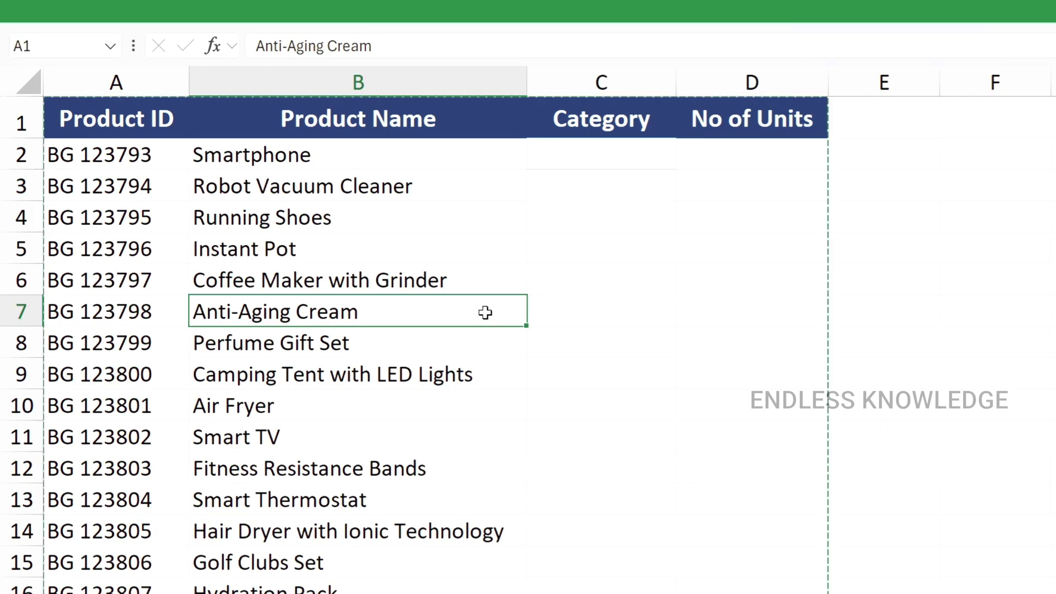
drag(1040, 476, 599, 298)
click(641, 410)
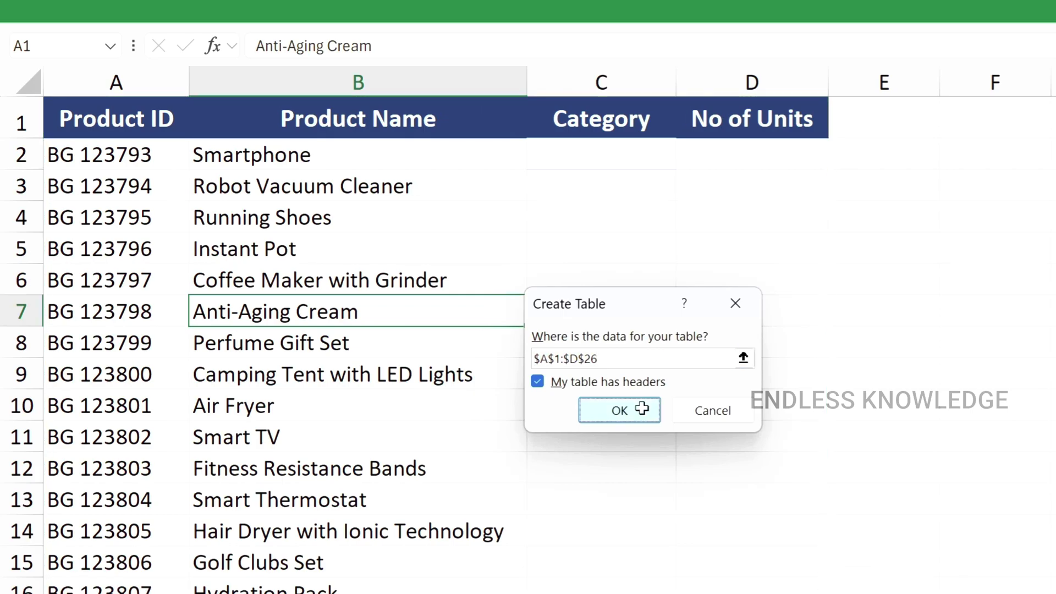
click(621, 218)
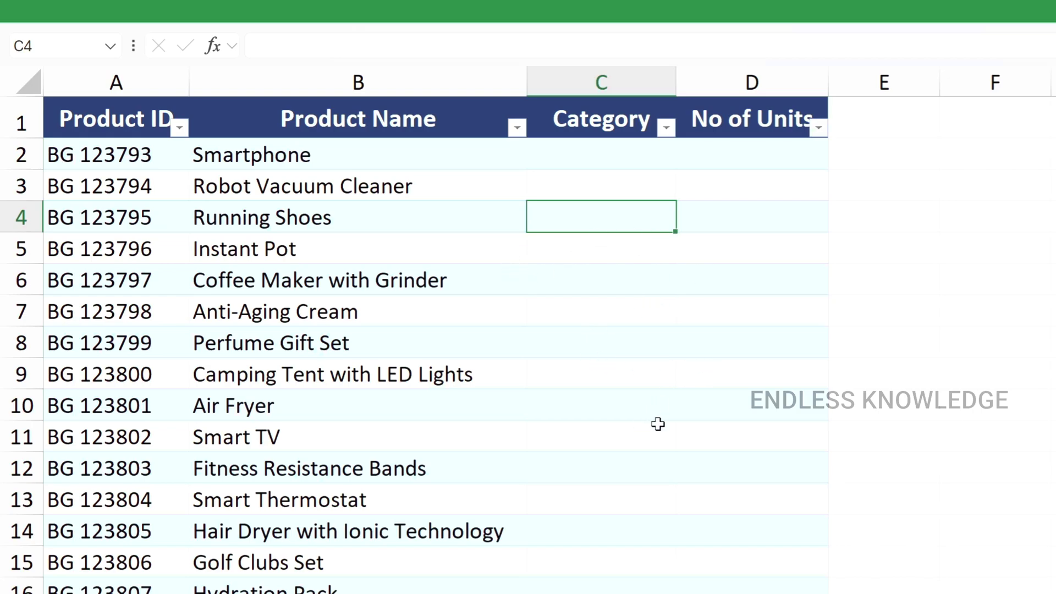
Turn off Banded Rows and select the five category names in column H
click(732, 12)
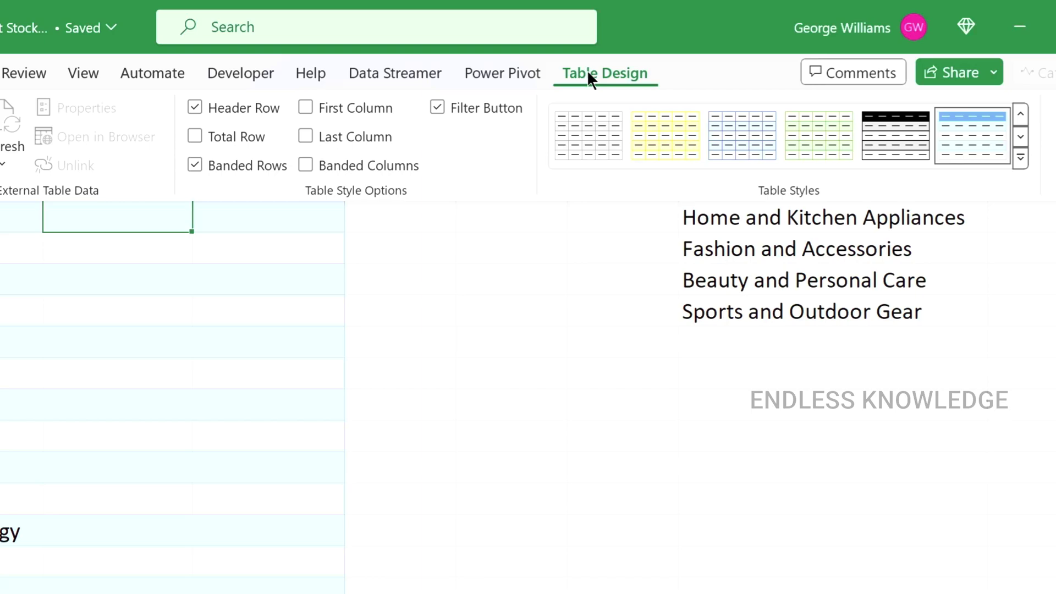
click(228, 165)
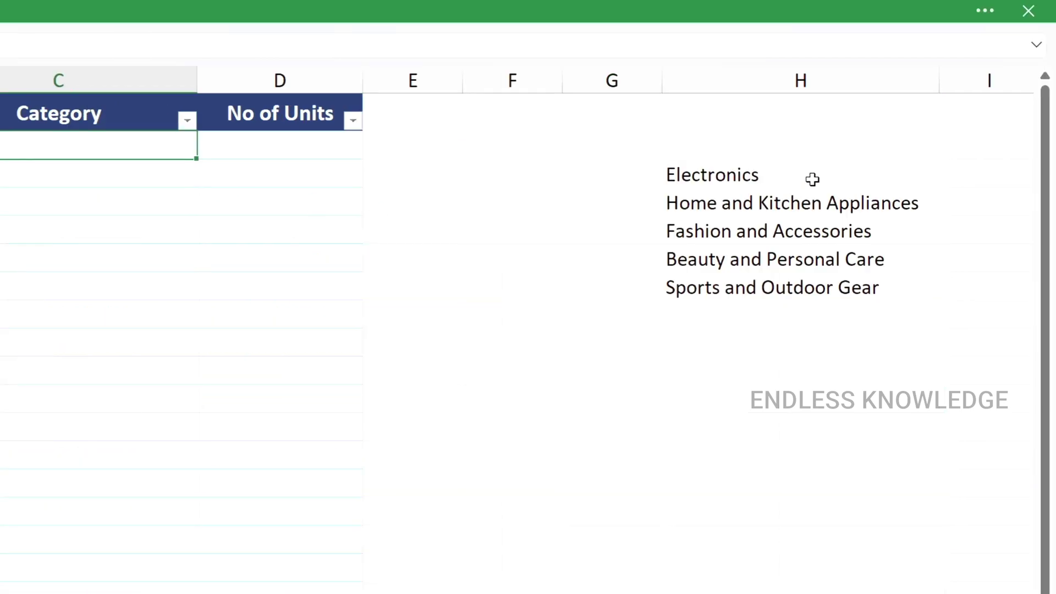
drag(811, 179, 802, 287)
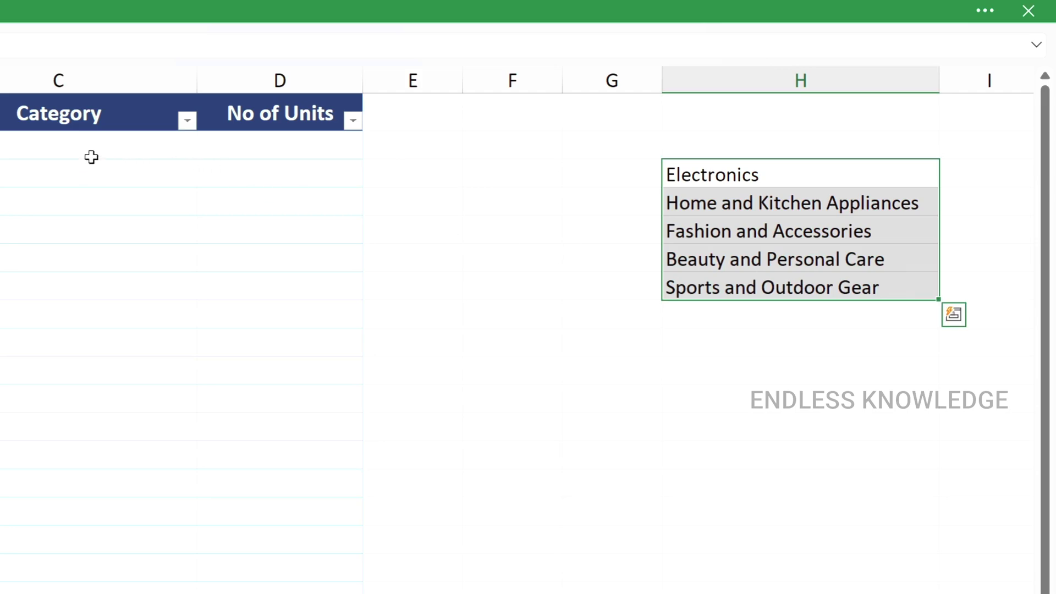
Select the empty Category column cells, ready for the Data tools
click(96, 97)
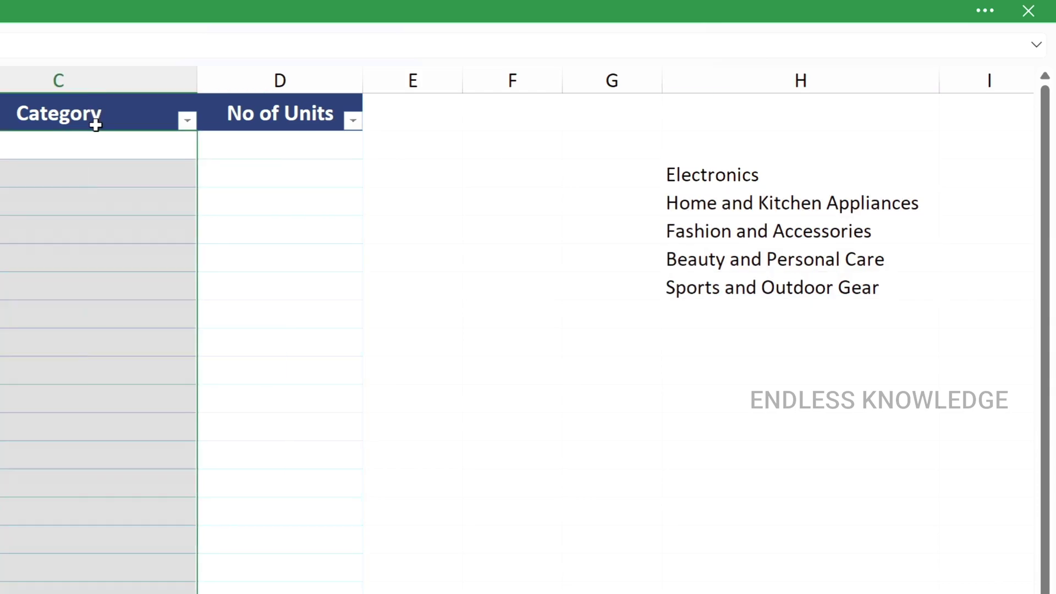
click(110, 154)
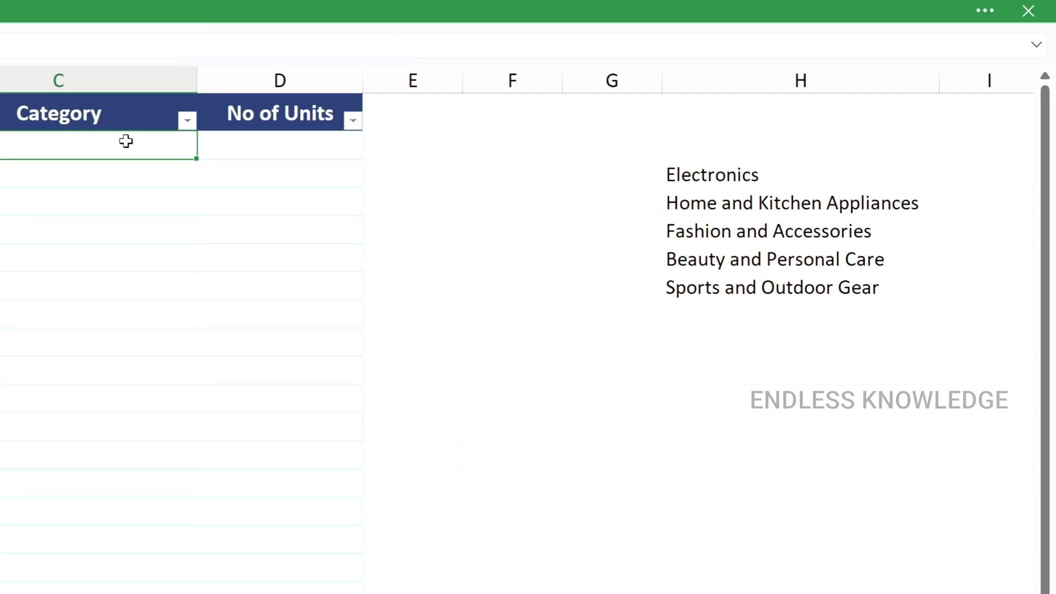
drag(137, 145, 132, 480)
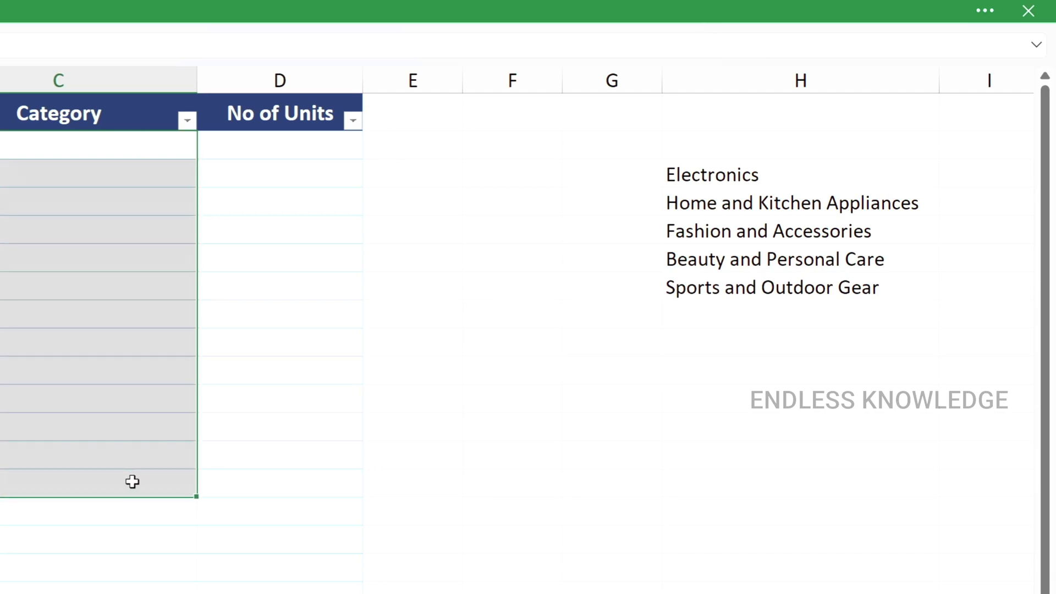
click(84, 152)
drag(84, 152, 98, 478)
click(116, 94)
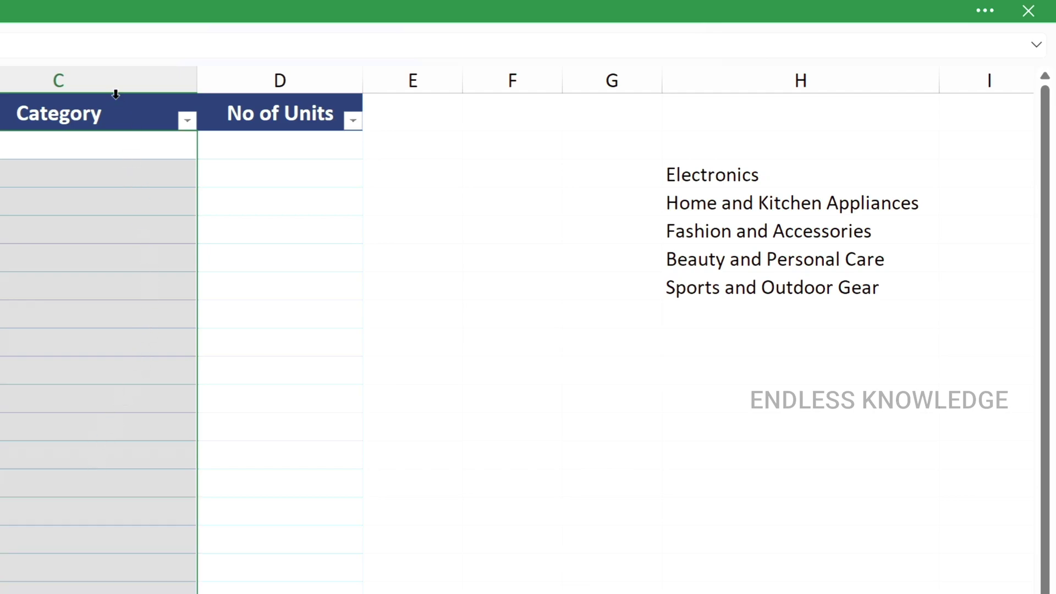
click(169, 14)
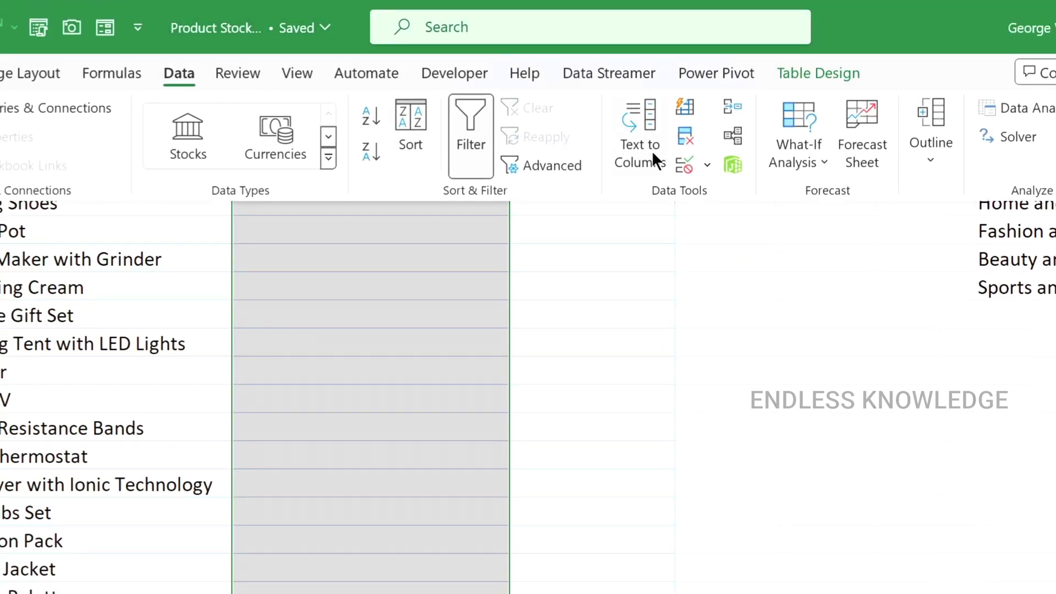
Apply List data validation to the Category column with source =$H$3:$H$7
click(682, 172)
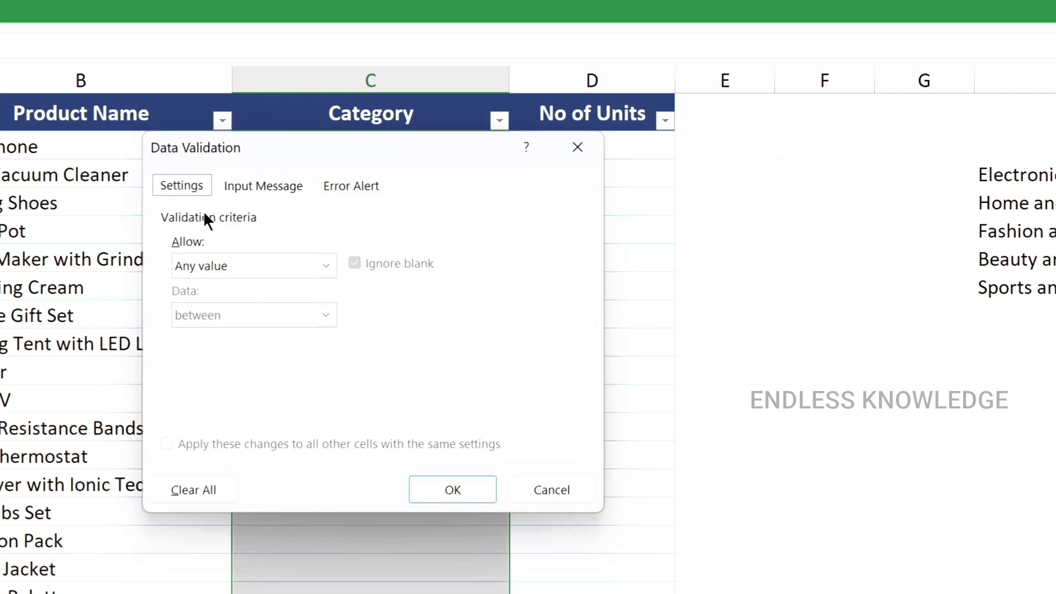
click(257, 266)
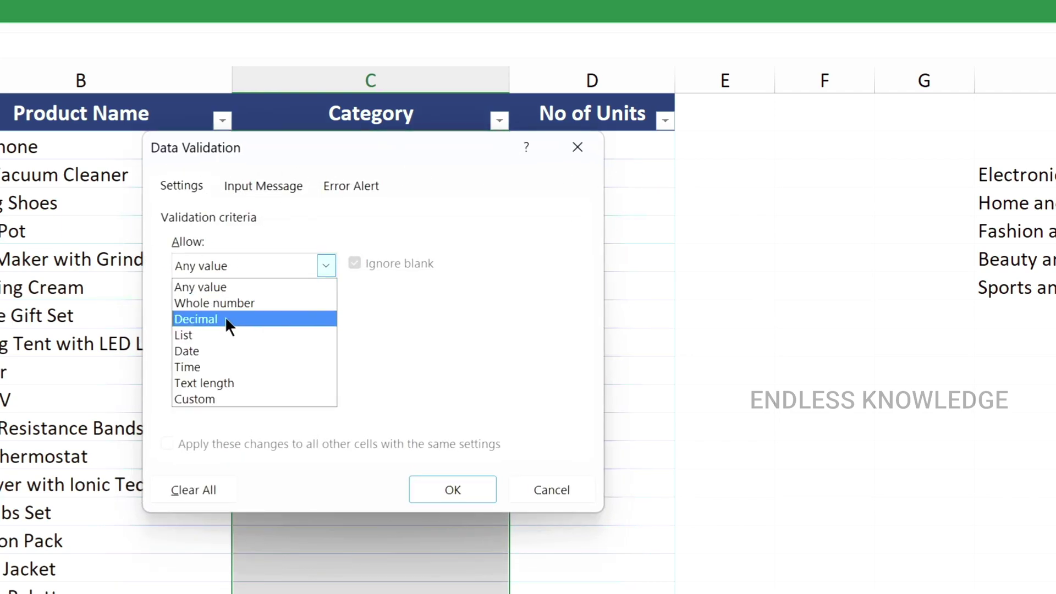
click(221, 334)
click(207, 365)
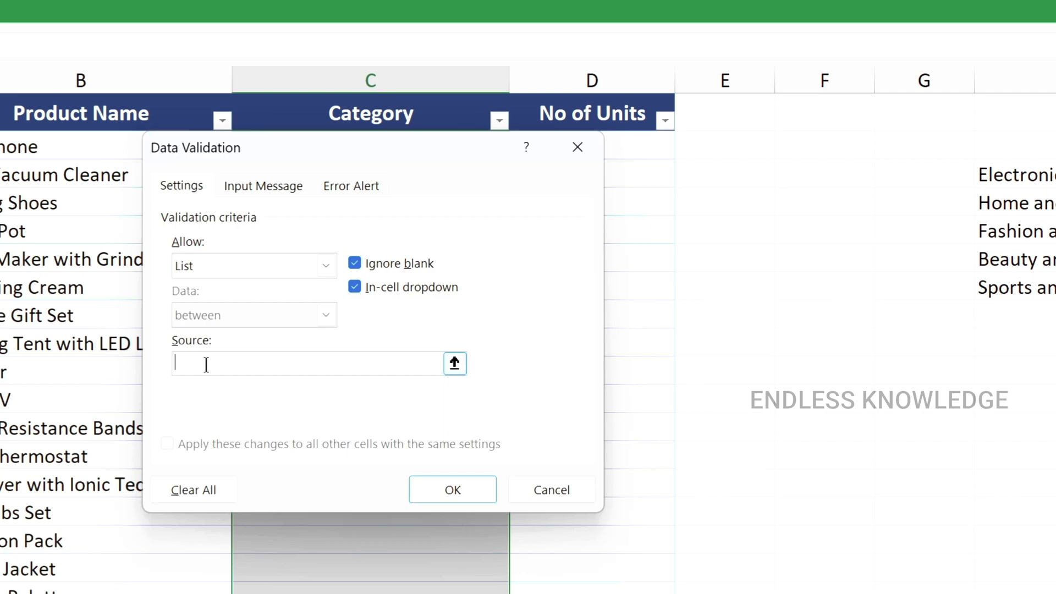
text(A,)
key(BackSpace)
key(BackSpace)
drag(1051, 177, 1039, 284)
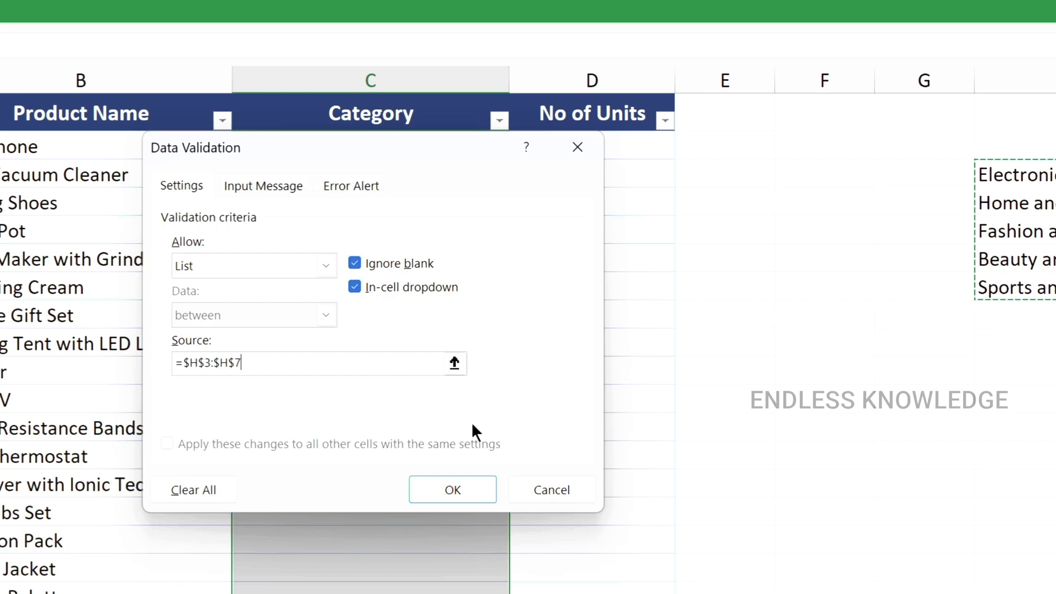
click(461, 489)
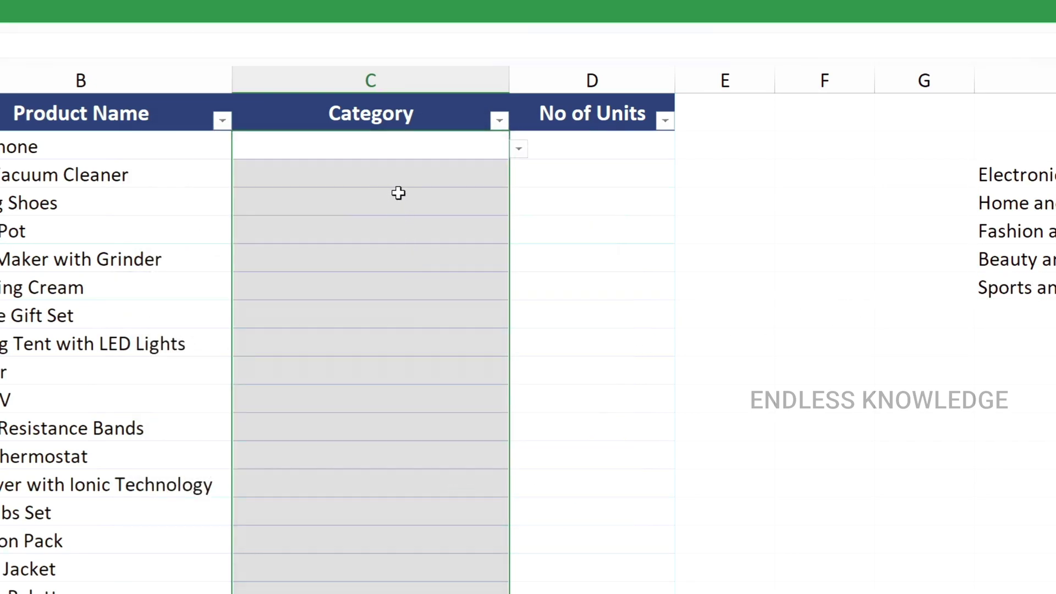
Test the new dropdown by setting C2 to Electronics
click(414, 176)
click(429, 142)
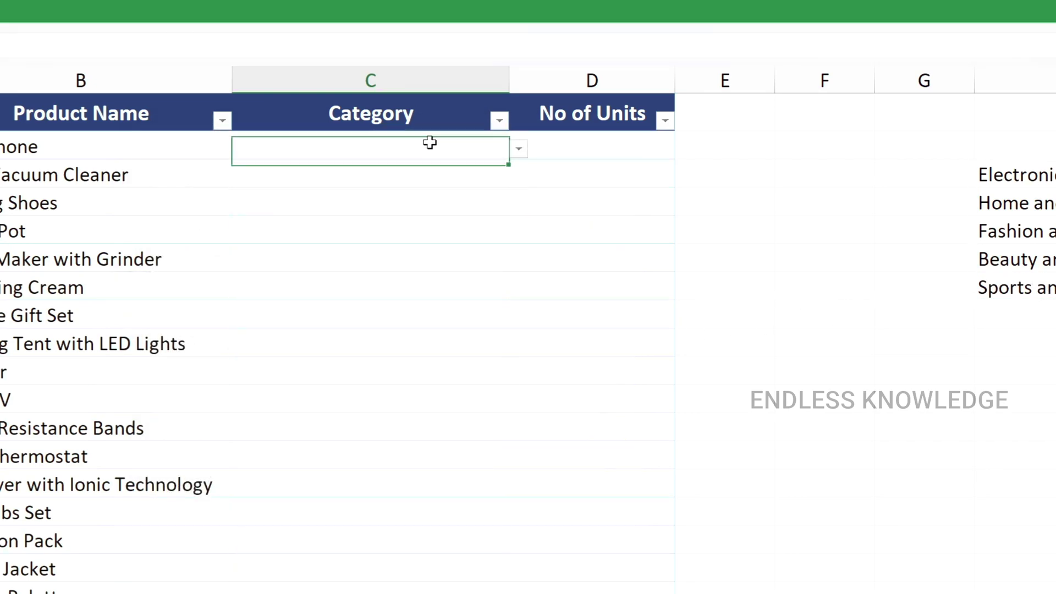
click(519, 149)
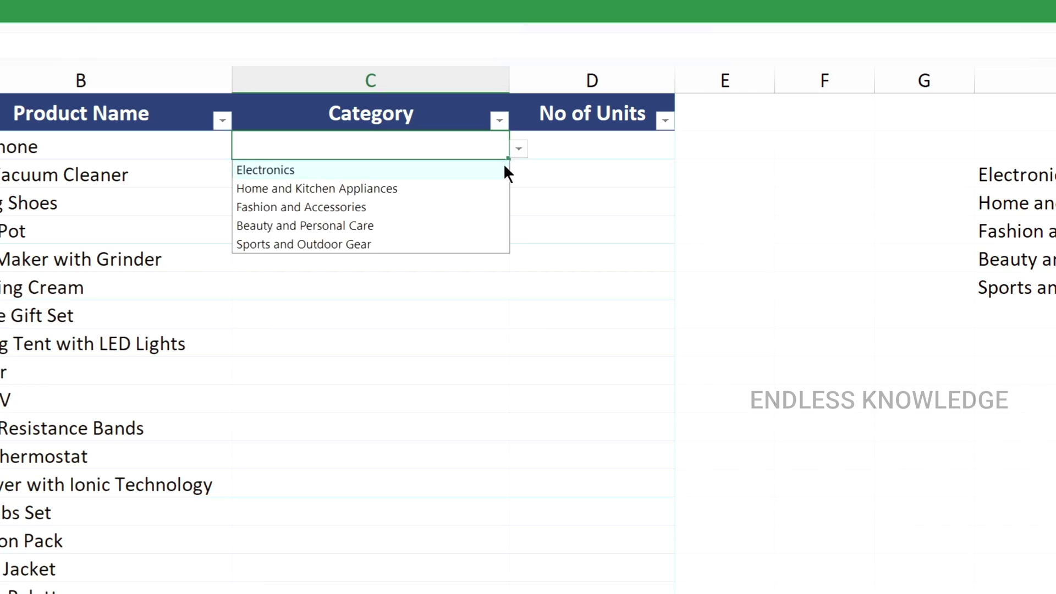
click(504, 165)
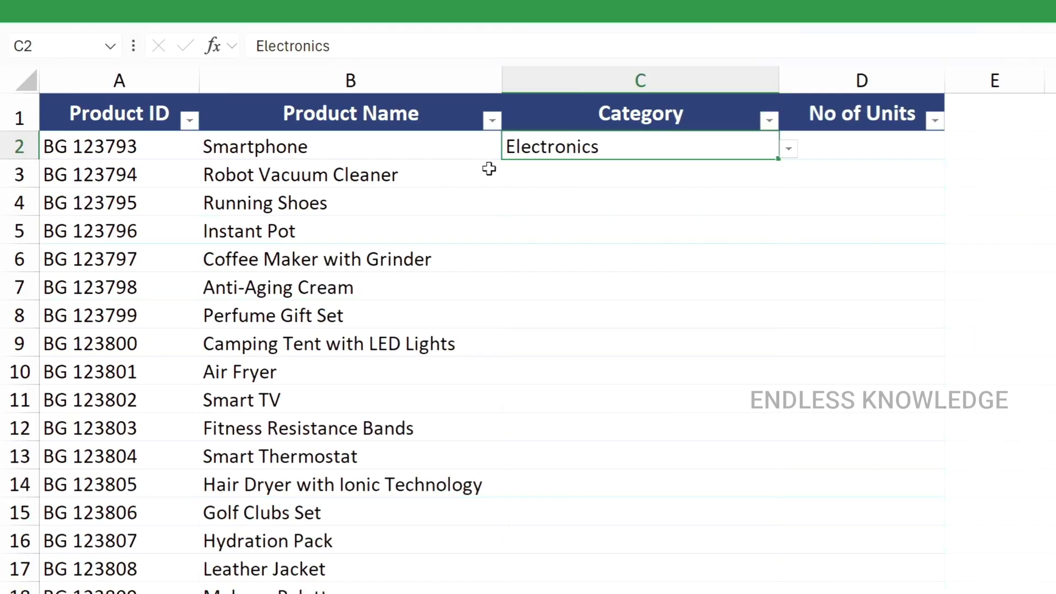
Pick Home and Kitchen Appliances for C3 and Fashion and Accessories for C4
click(624, 182)
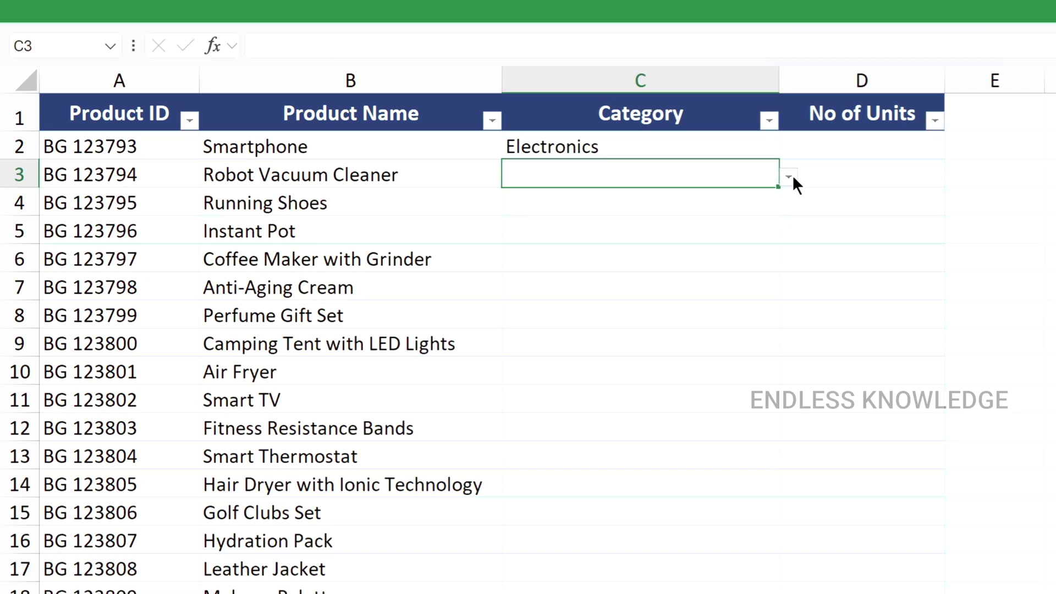
click(789, 177)
click(664, 214)
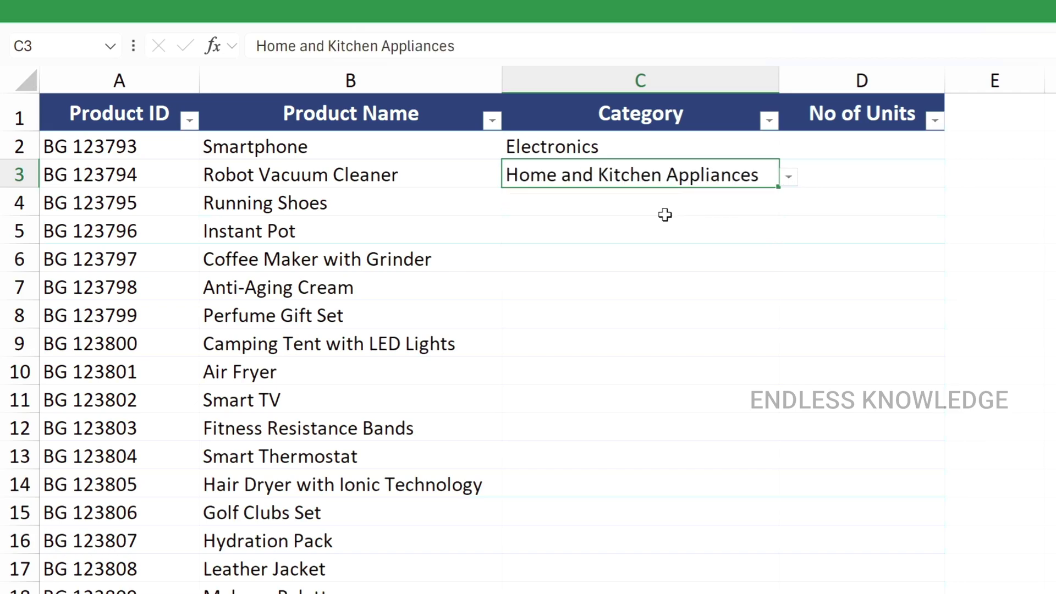
click(644, 205)
click(788, 204)
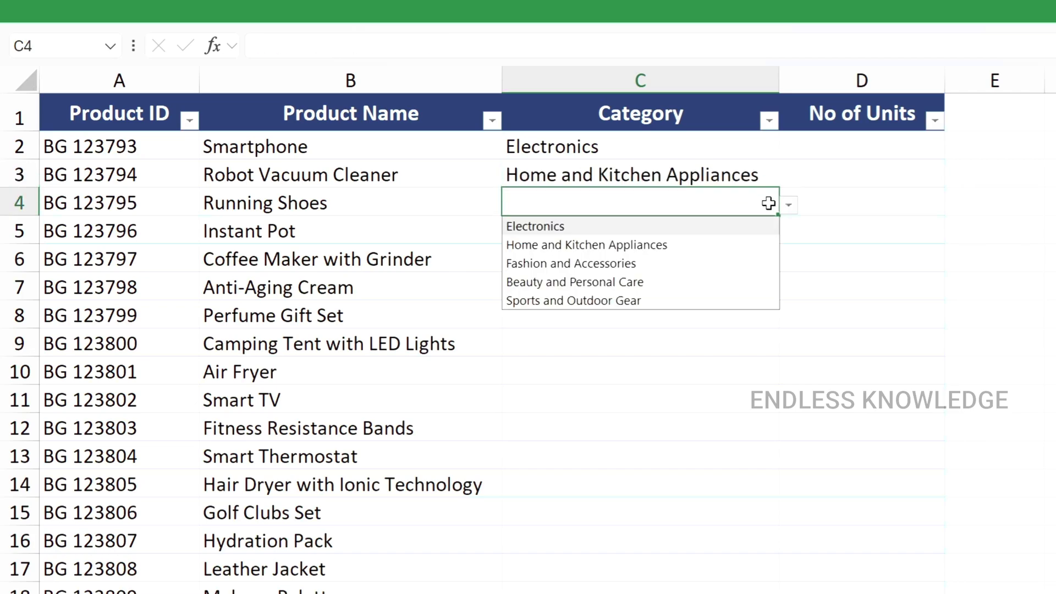
click(630, 264)
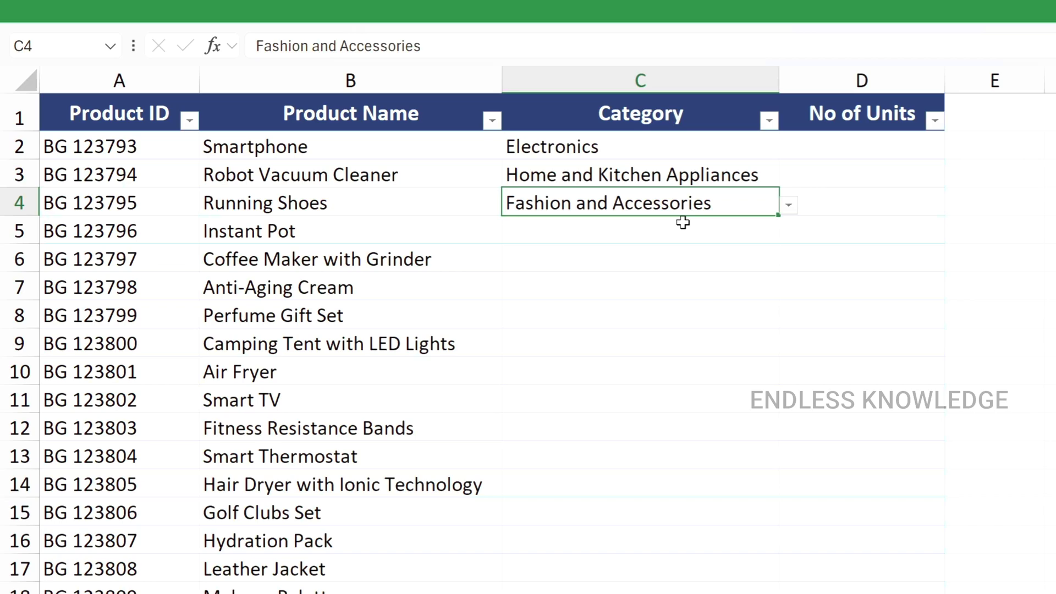
Return to C2 and select the whole Category table column
key(Up)
key(Up)
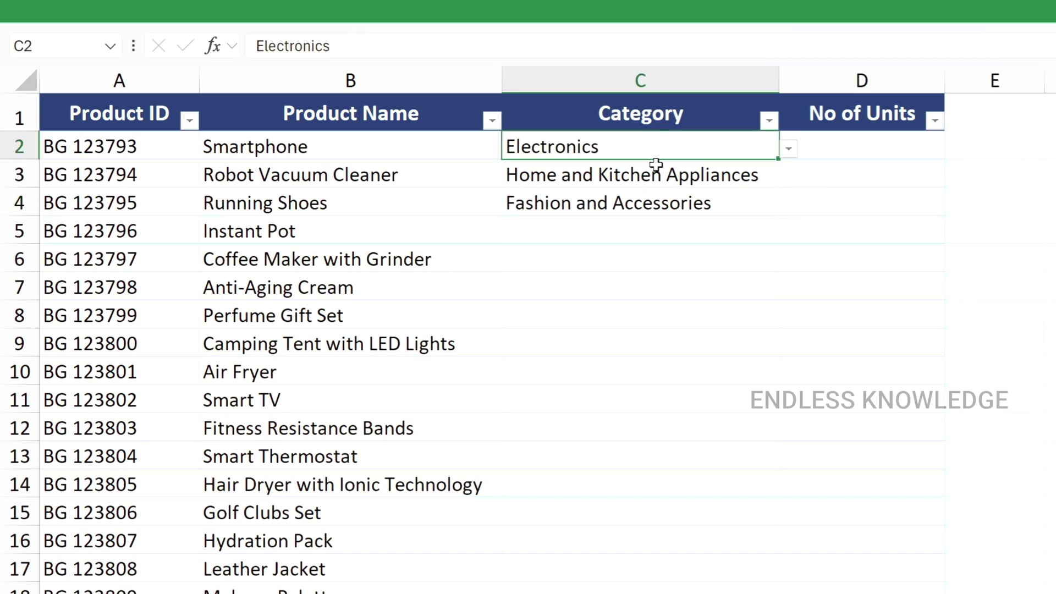
click(657, 95)
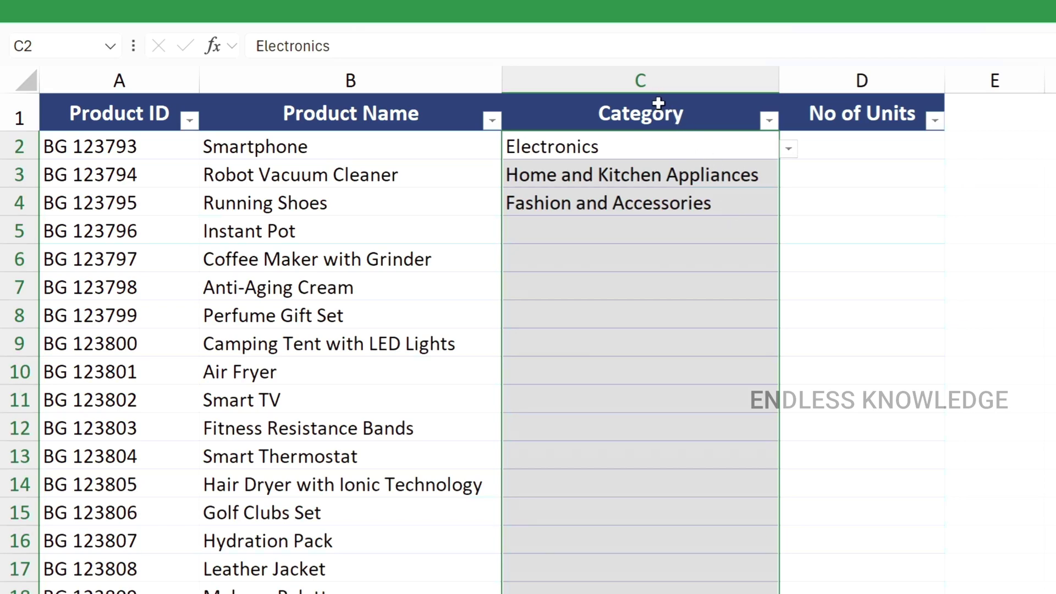
click(520, 7)
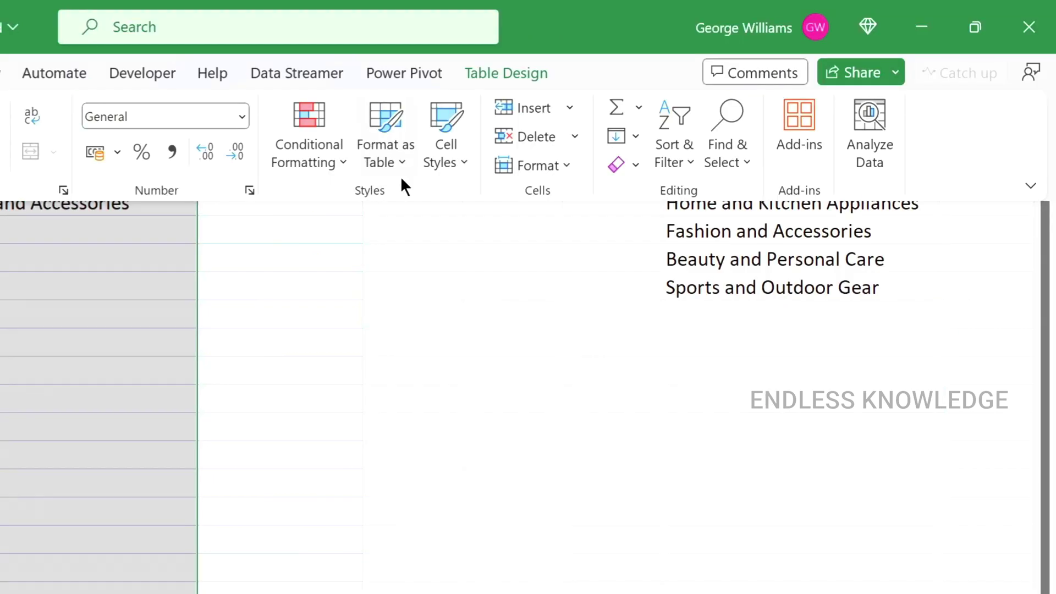
click(324, 153)
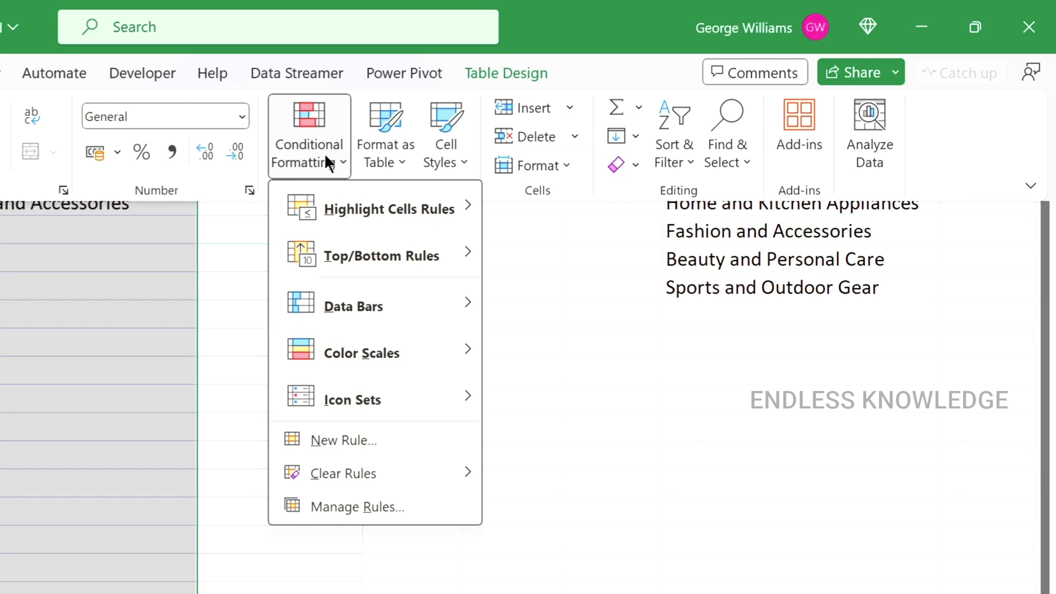
mouse_move(386, 214)
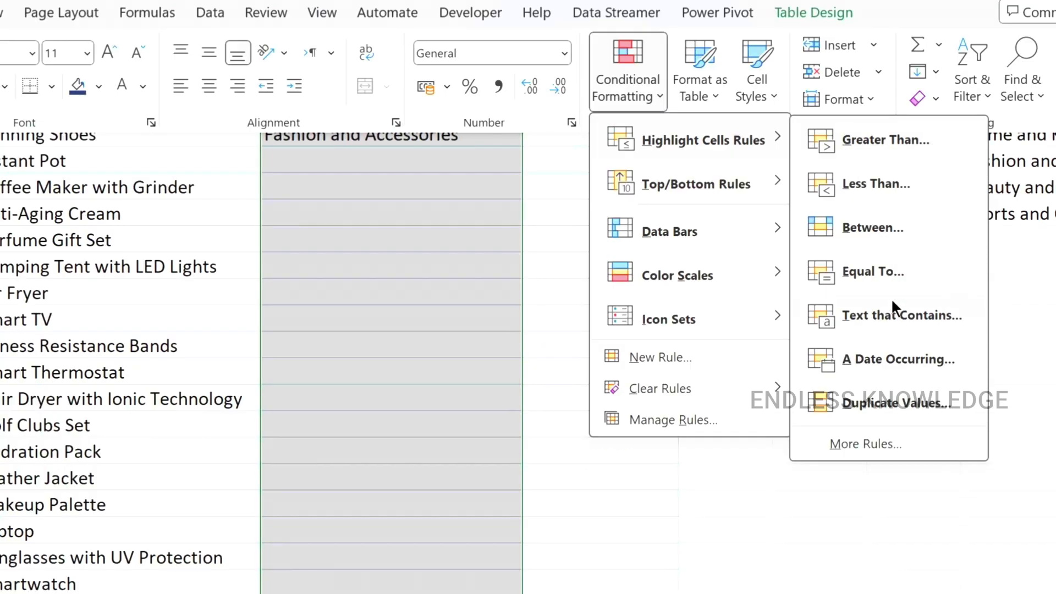
click(891, 298)
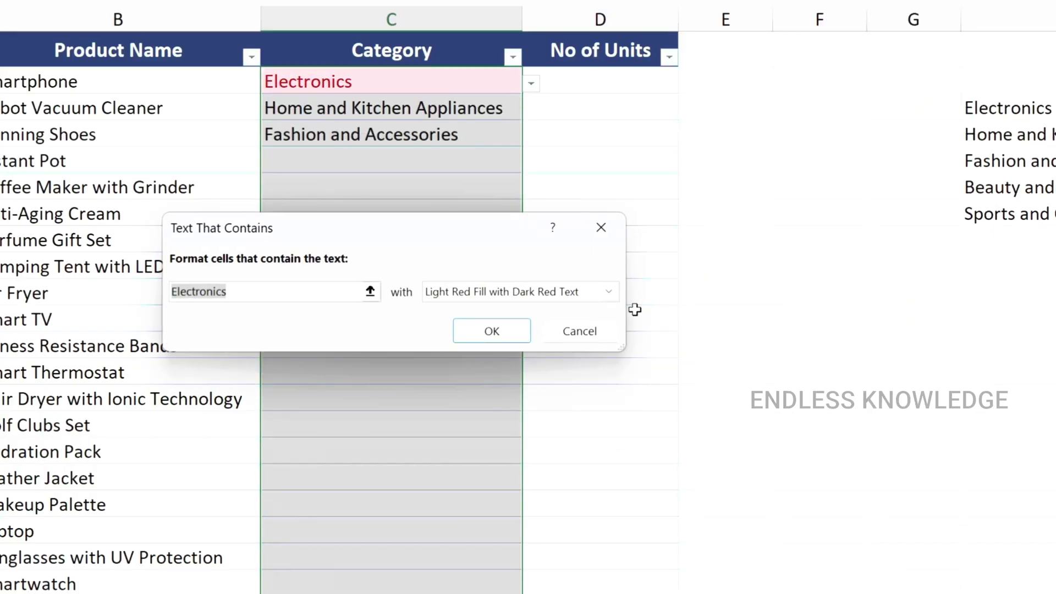
click(601, 330)
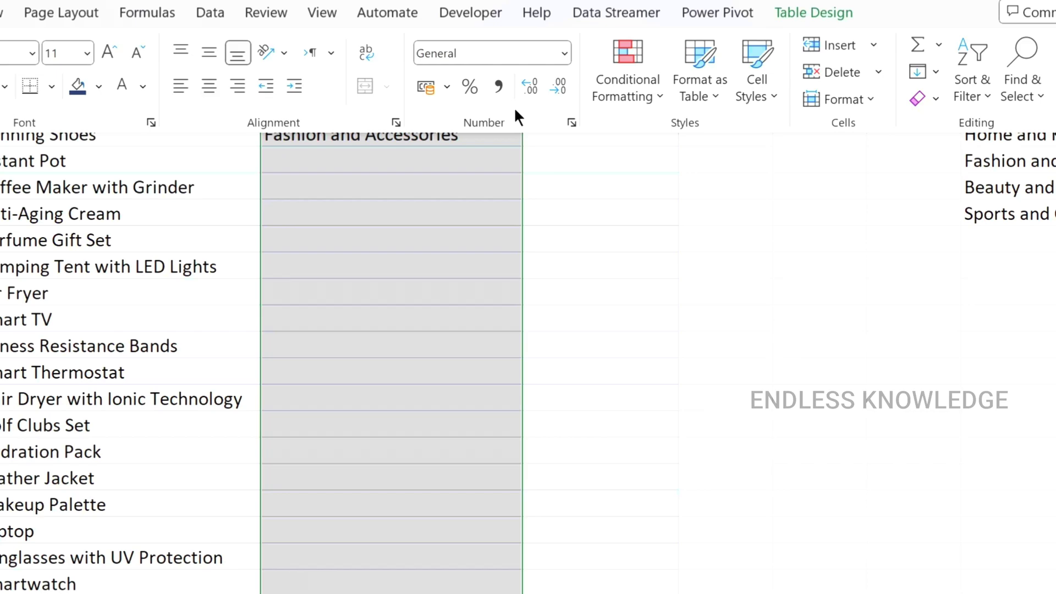
Open the Conditional Formatting Rules Manager for the table and reposition the dialog
click(628, 96)
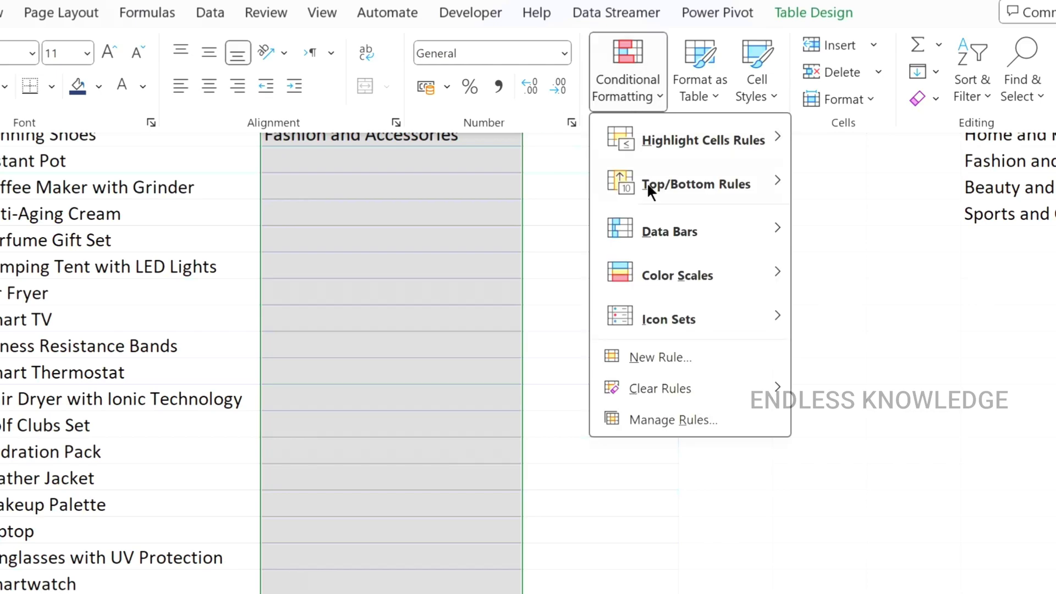
click(675, 359)
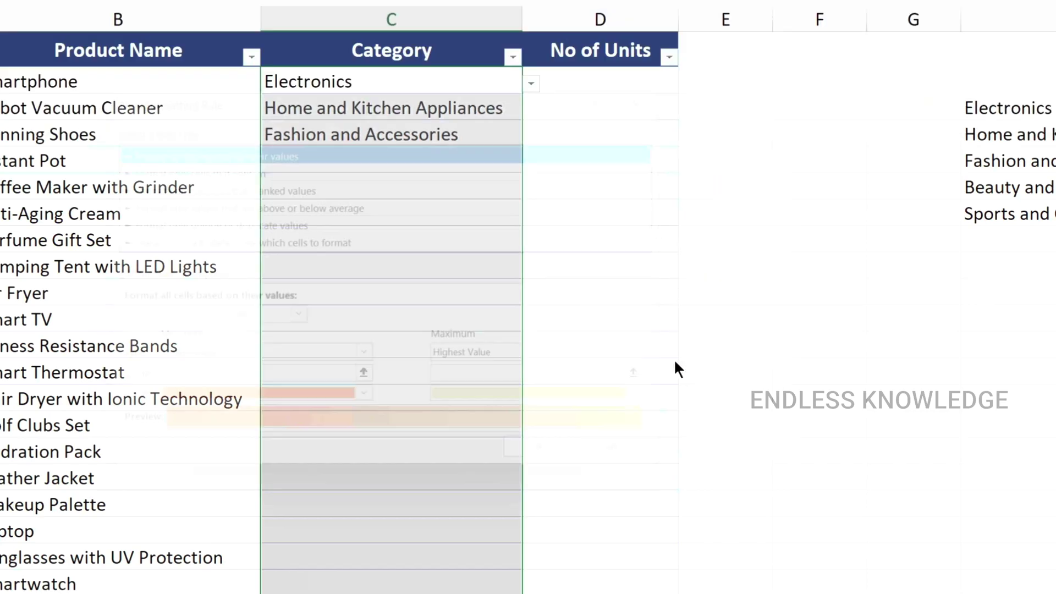
click(646, 472)
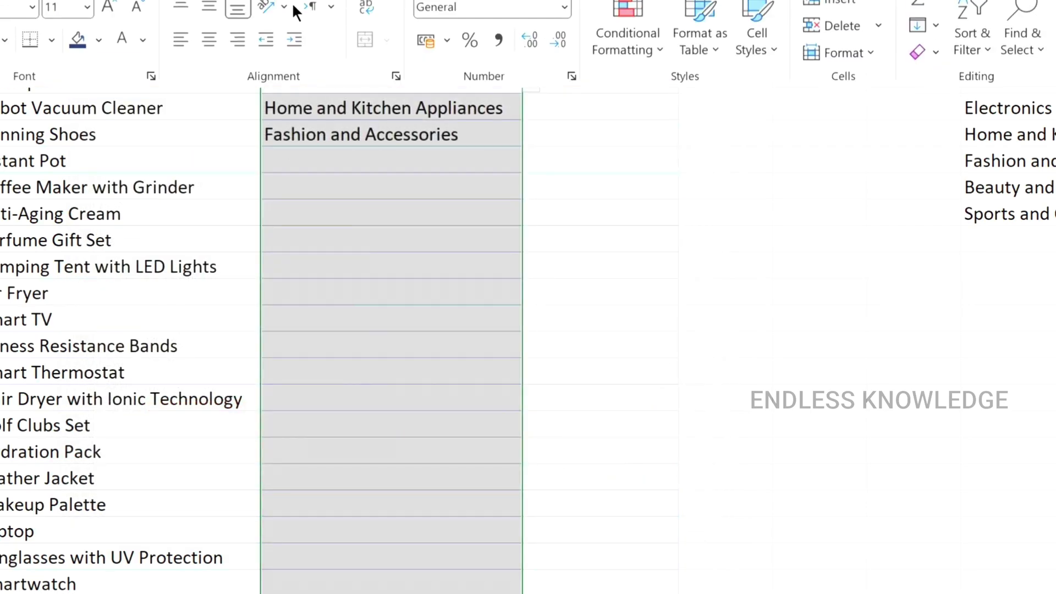
click(617, 96)
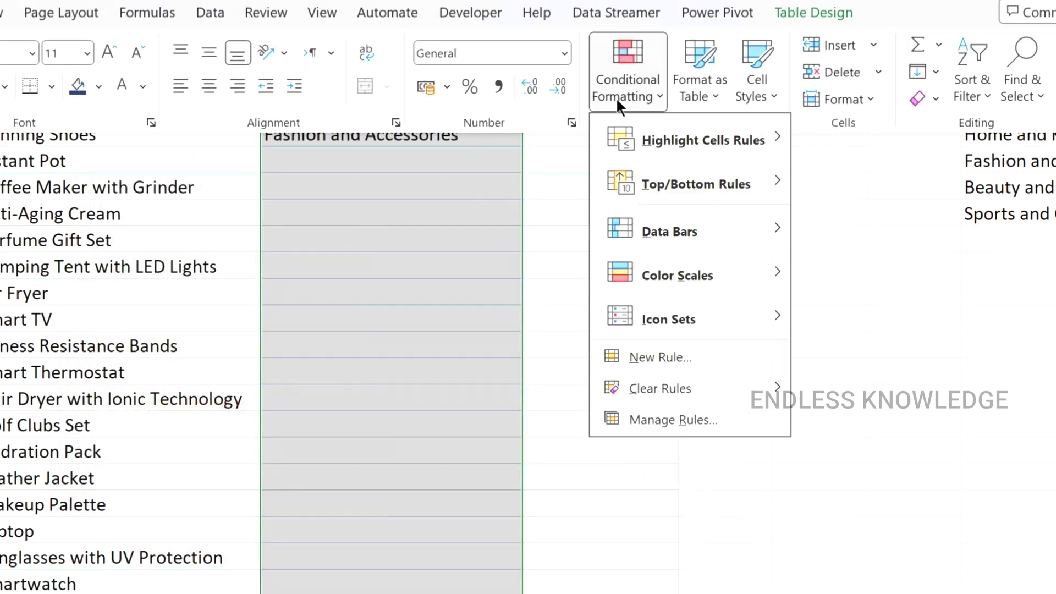
click(667, 427)
drag(443, 155, 620, 247)
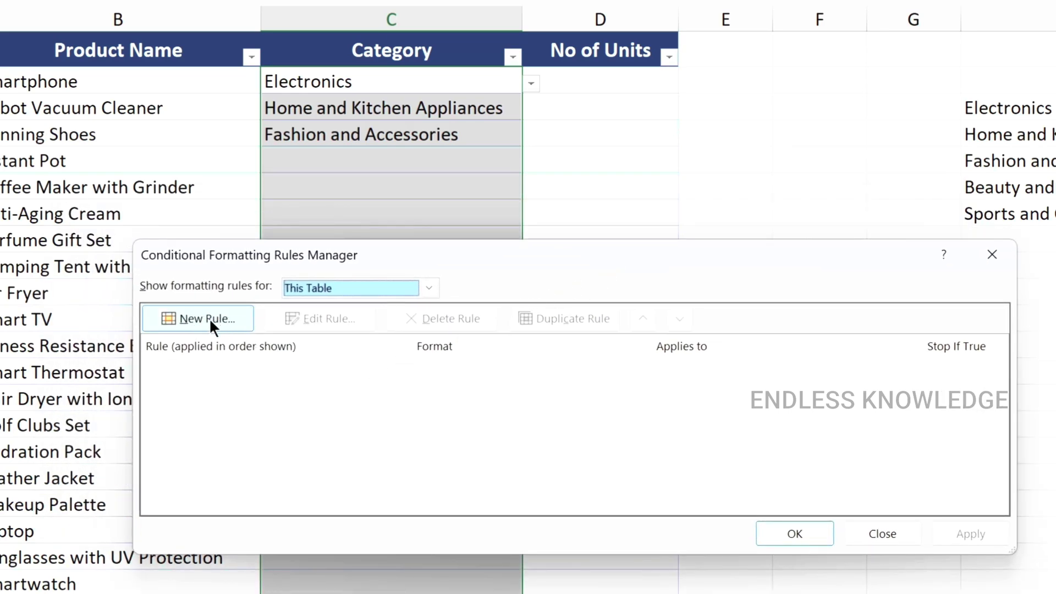
drag(373, 260, 316, 256)
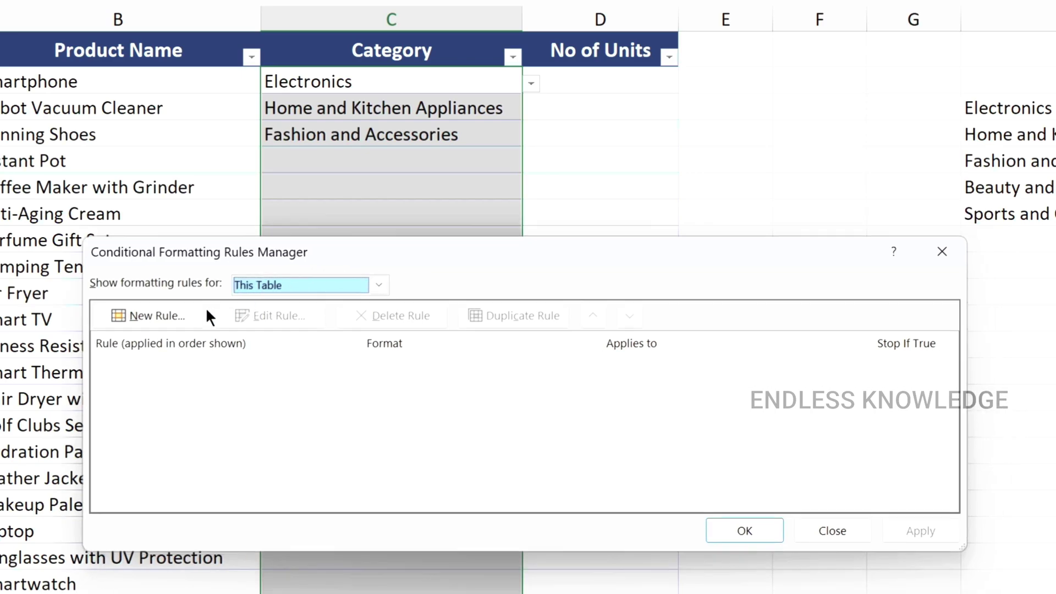
Create a rule for cells containing the specific text 'Electronics' and open its format settings
click(180, 309)
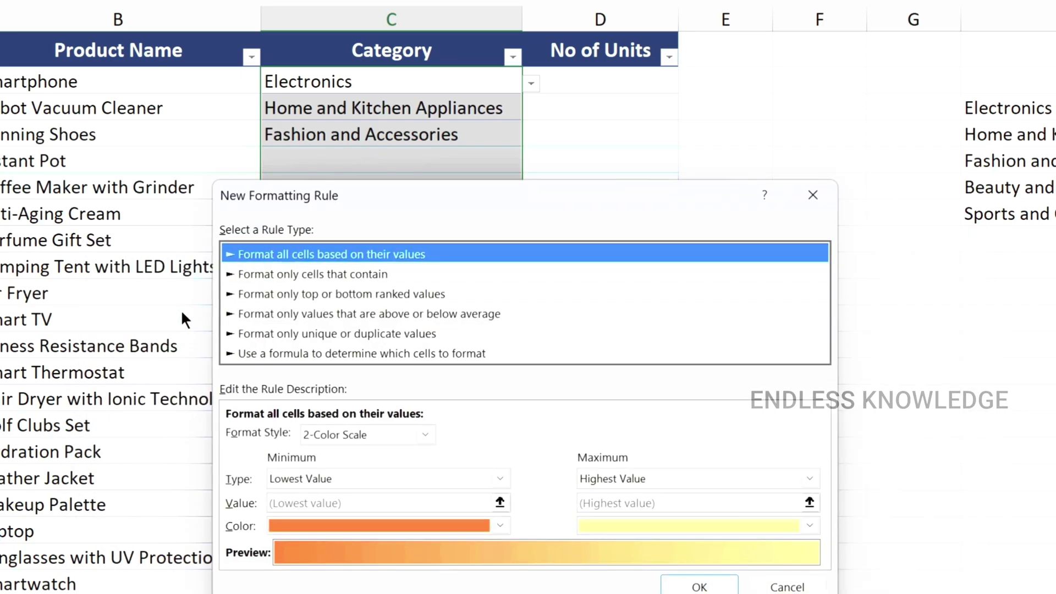
click(351, 274)
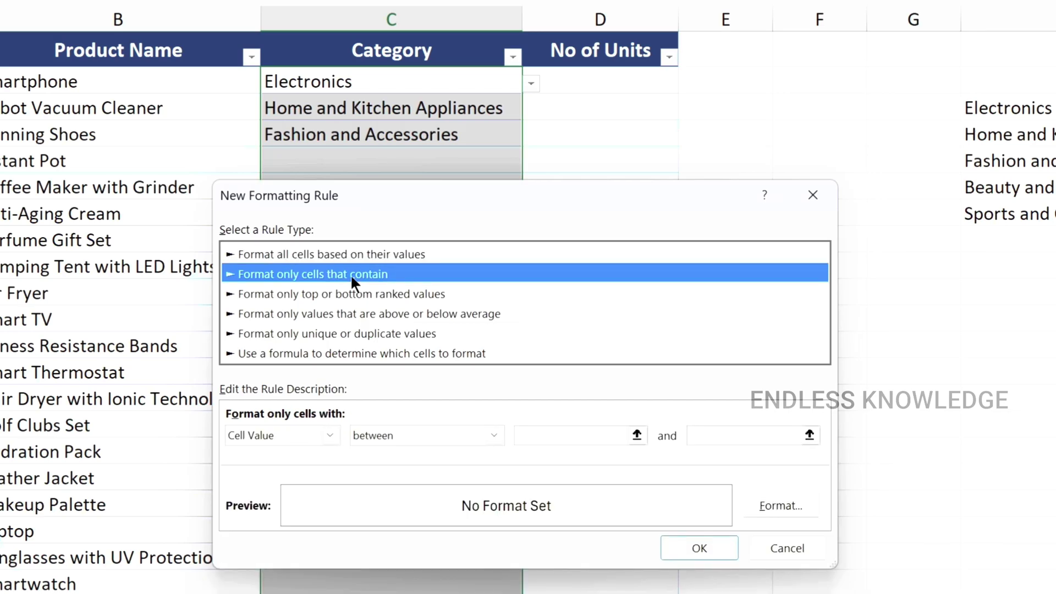
click(329, 433)
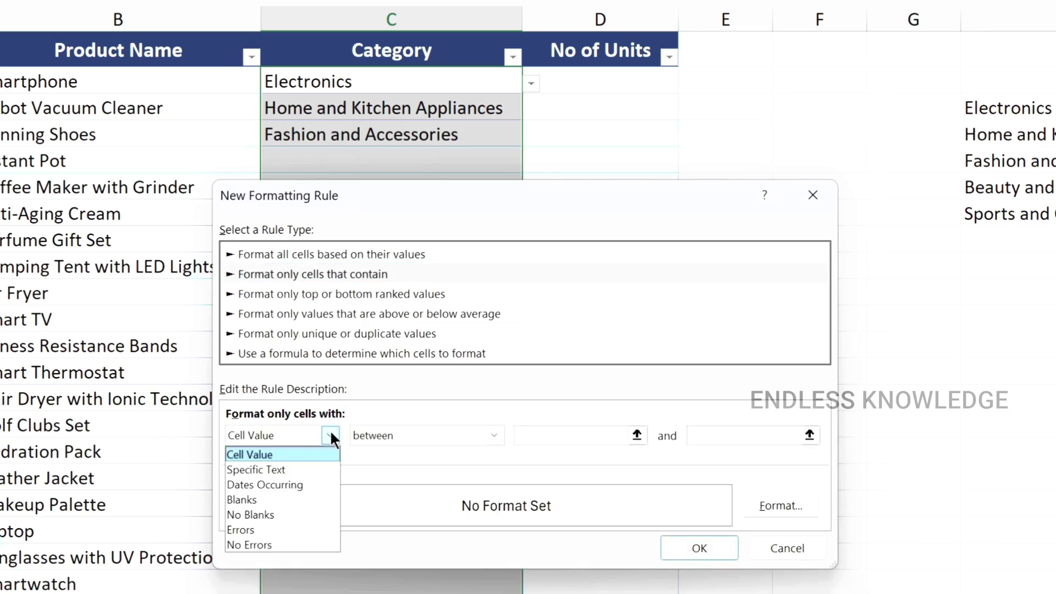
click(291, 470)
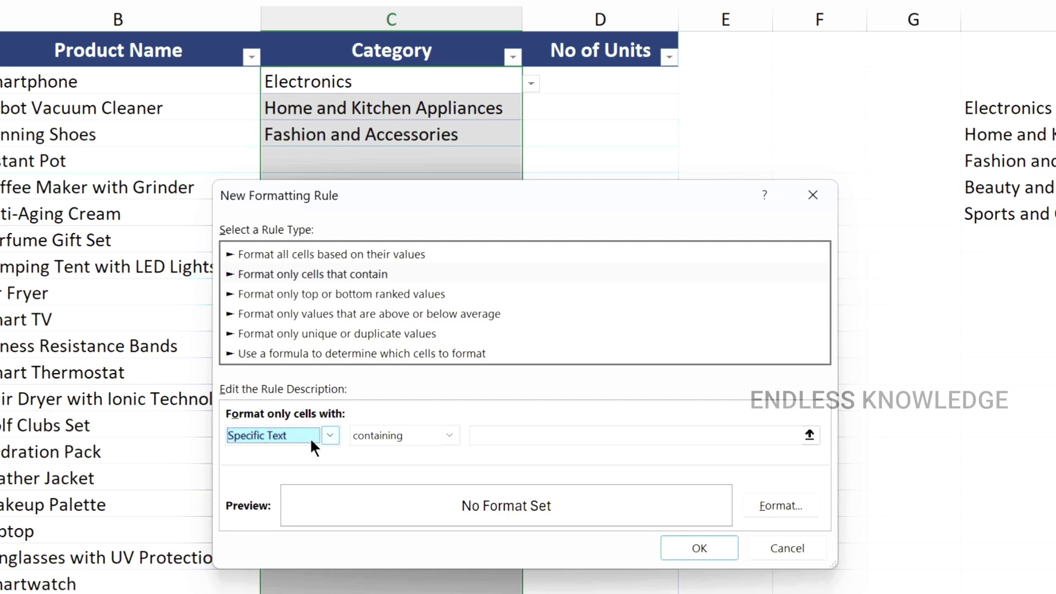
click(498, 436)
text(E)
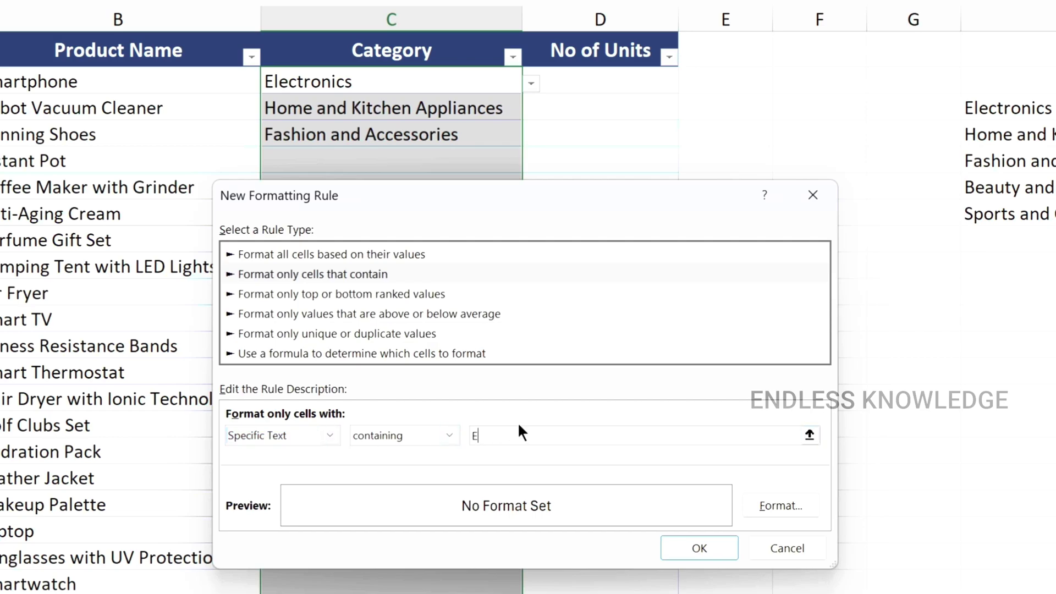
text(lectronics)
click(763, 504)
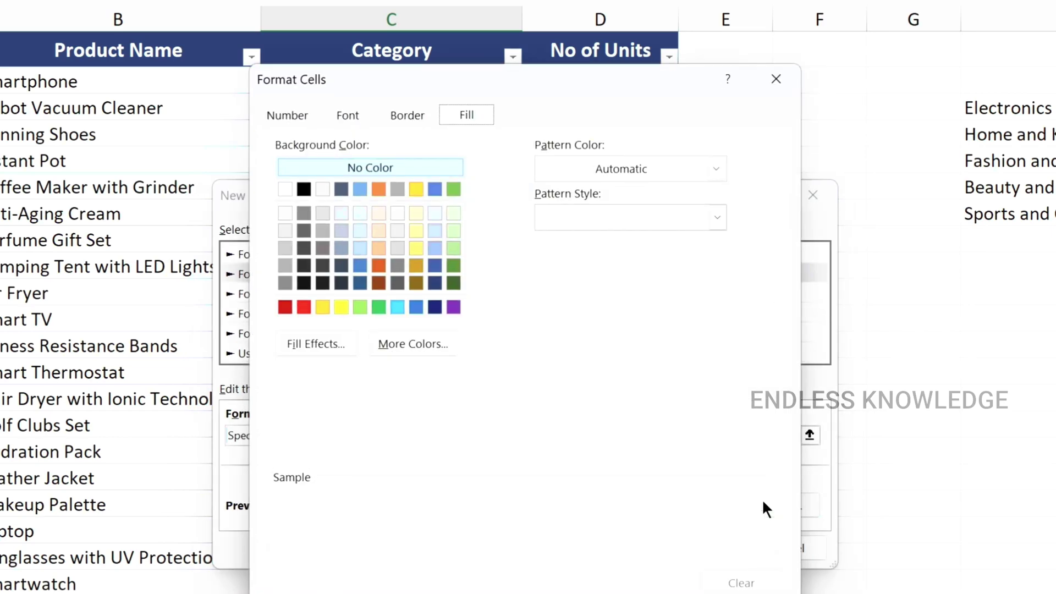
Give the Electronics rule a custom light pink fill (#FF9F9F), leaving font unchanged
click(287, 307)
click(394, 344)
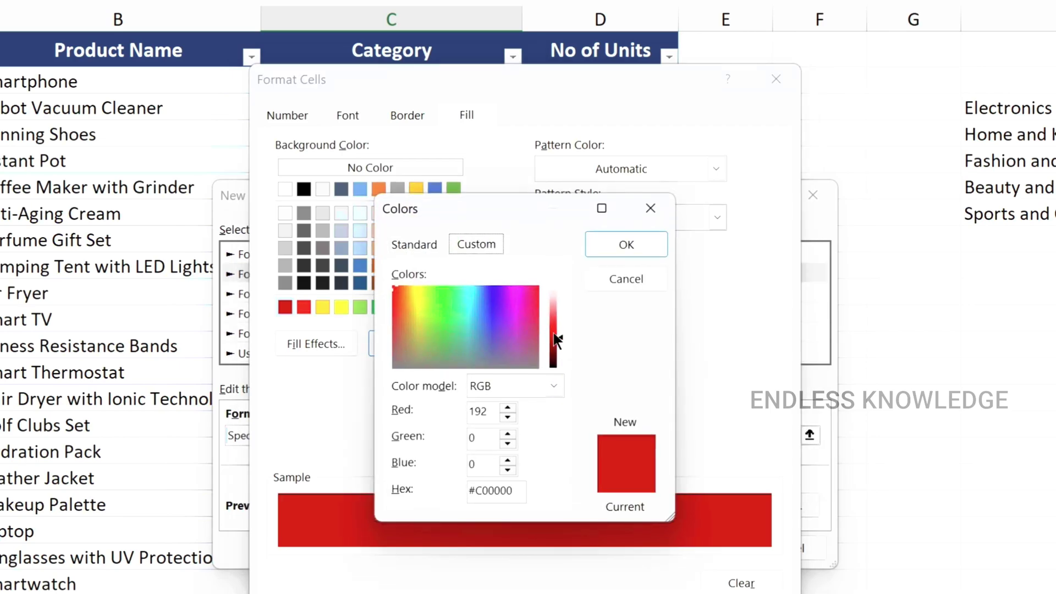
drag(553, 332, 559, 300)
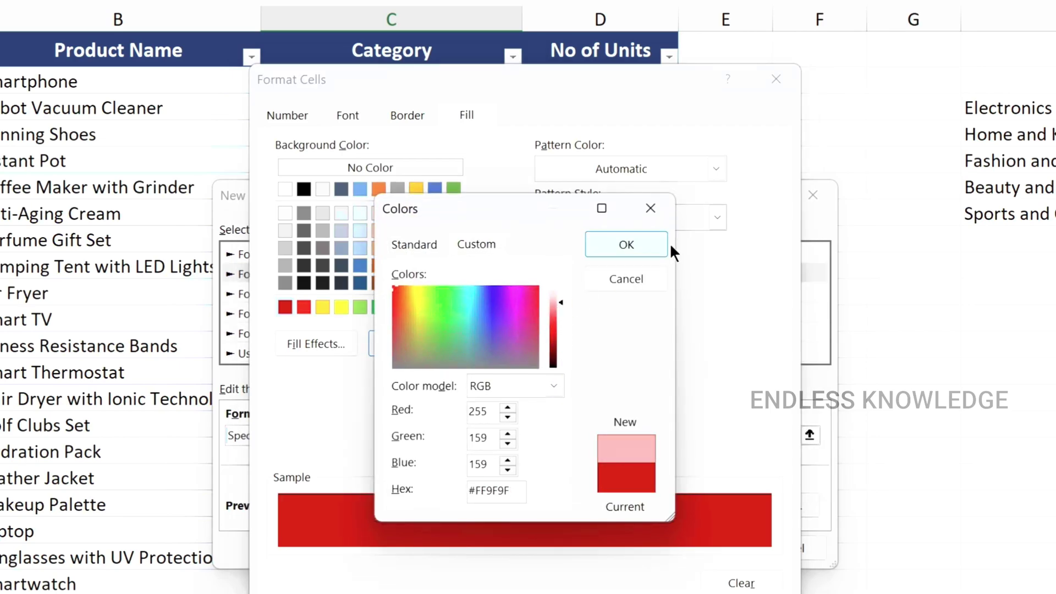
click(651, 238)
click(346, 114)
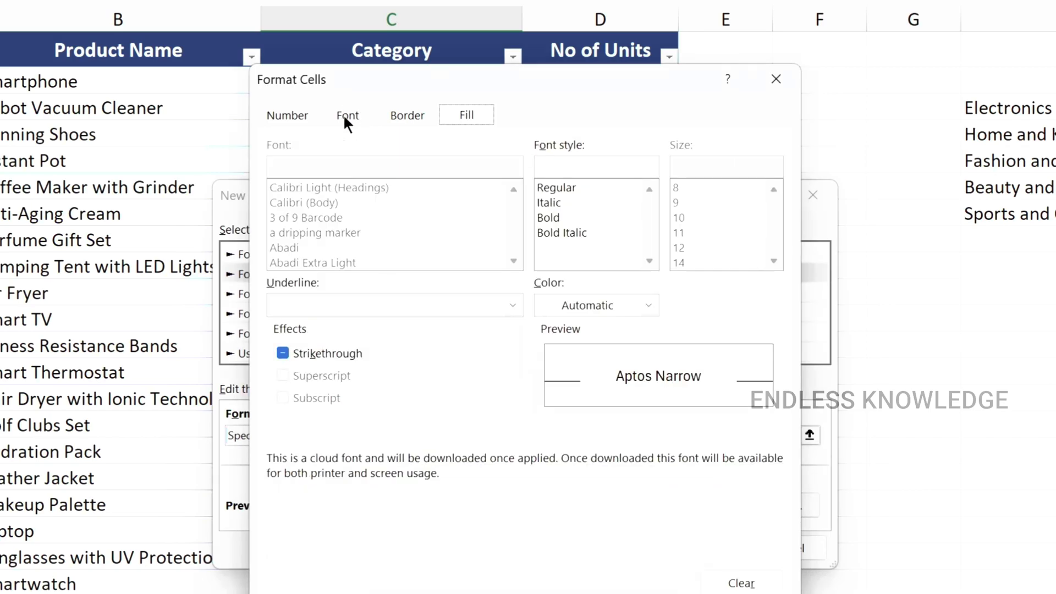
click(588, 311)
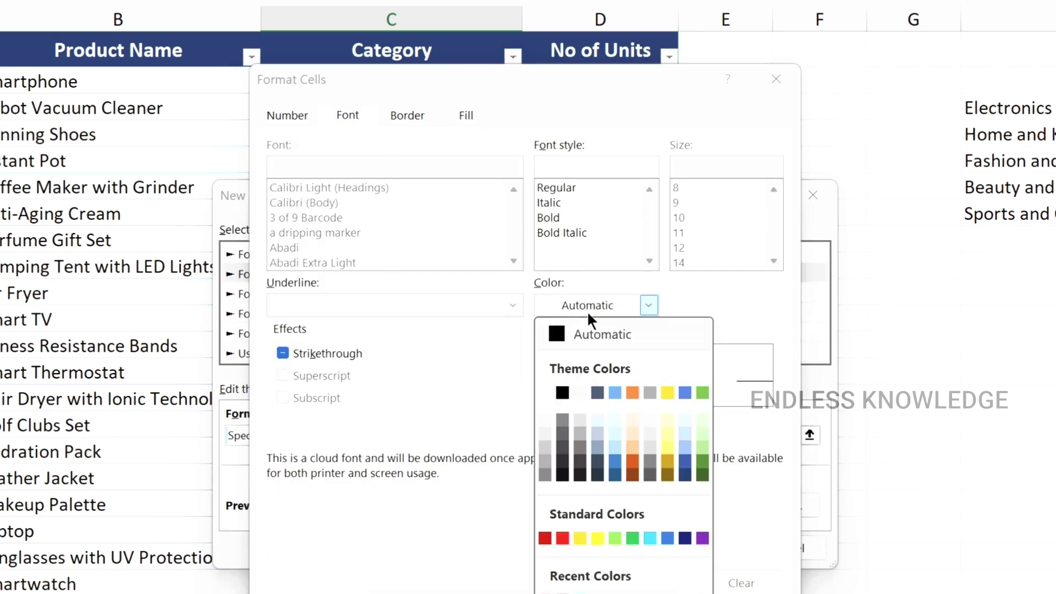
click(561, 342)
key(Return)
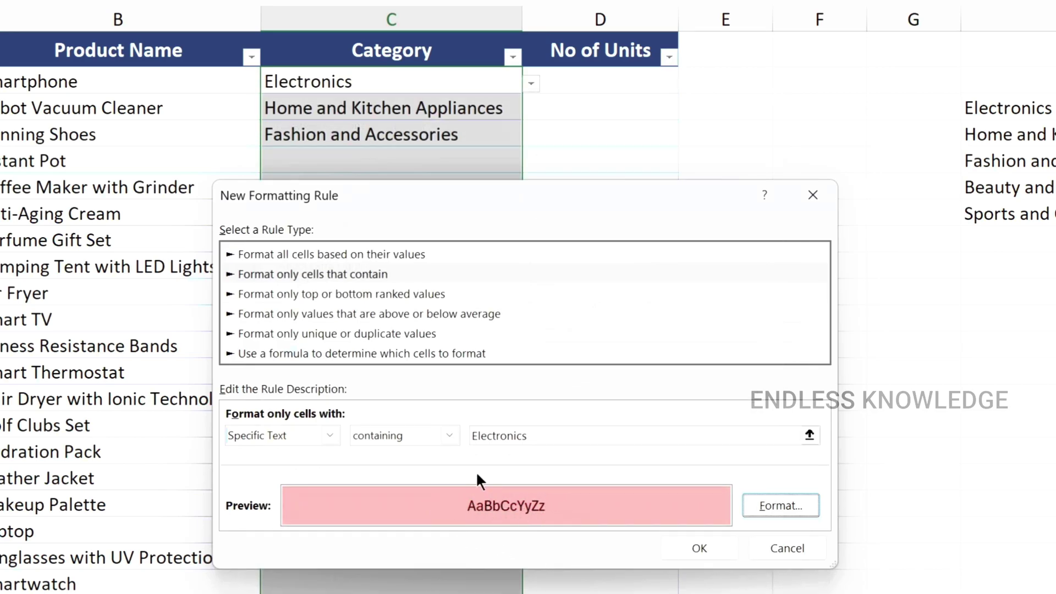
Add the pink Electronics rule to the table's rules and apply it
click(715, 547)
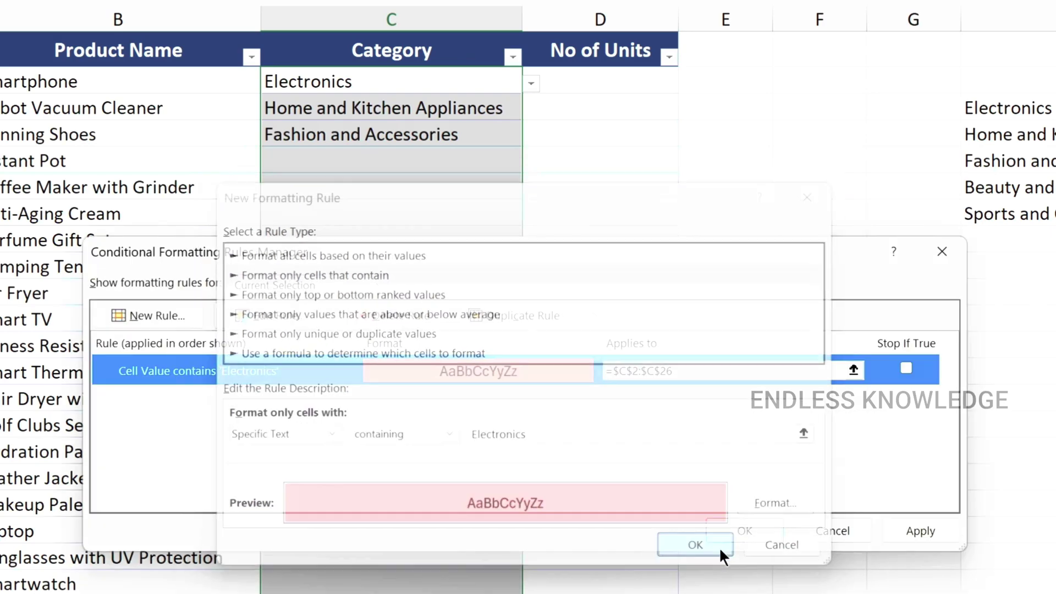
click(907, 530)
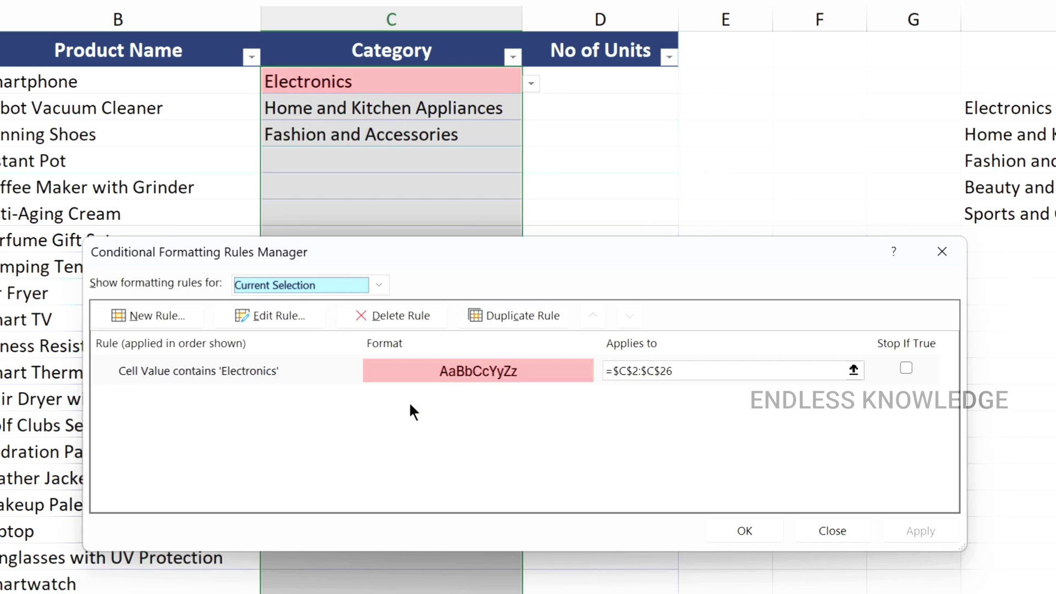
click(155, 316)
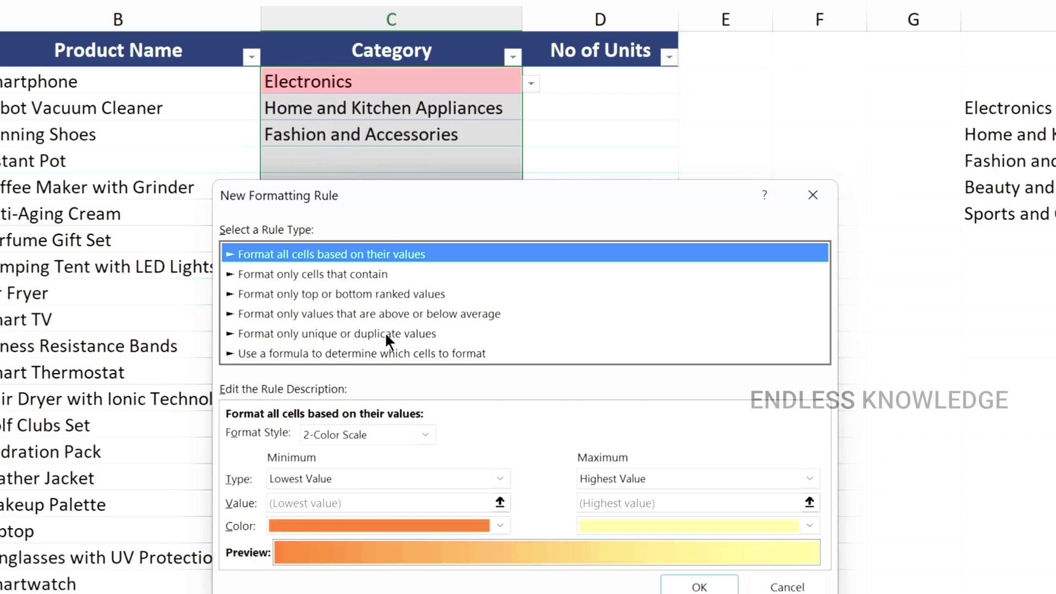
Add a rule colouring cells containing 'Home and Kitchen Appliances' light green and apply it
click(358, 278)
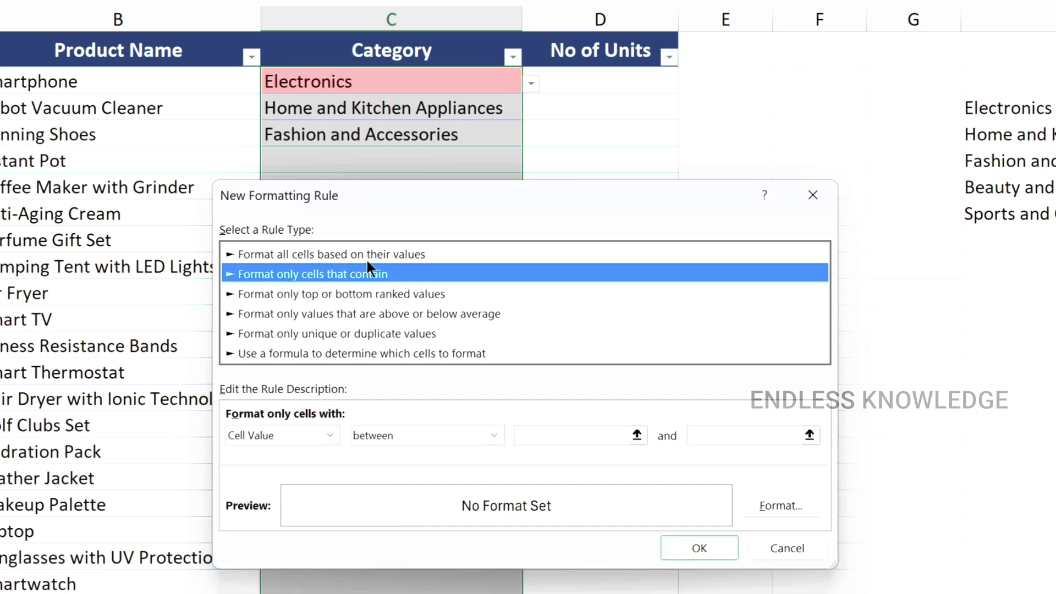
click(322, 428)
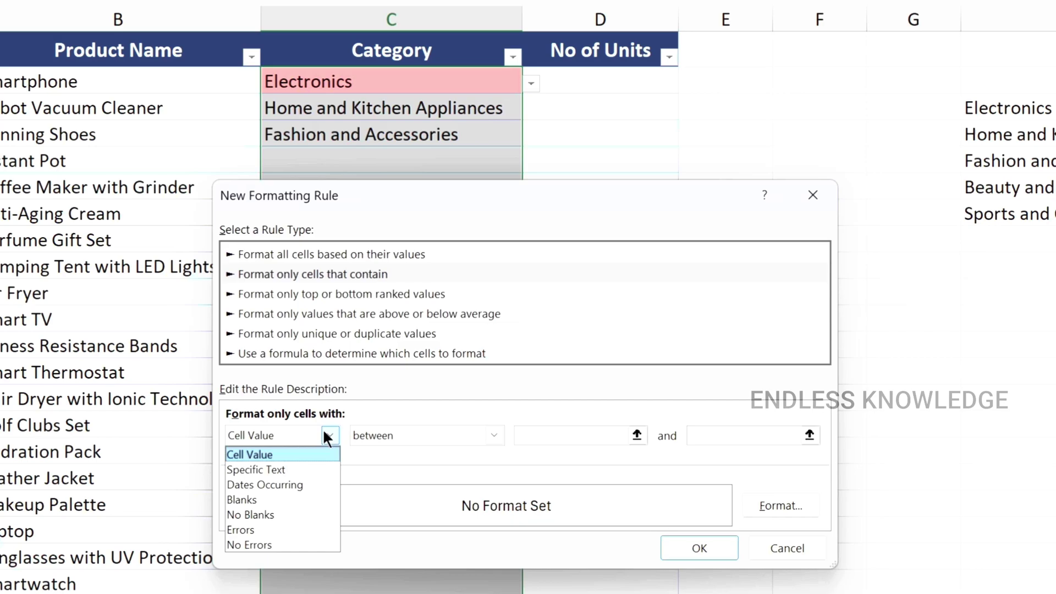
click(286, 471)
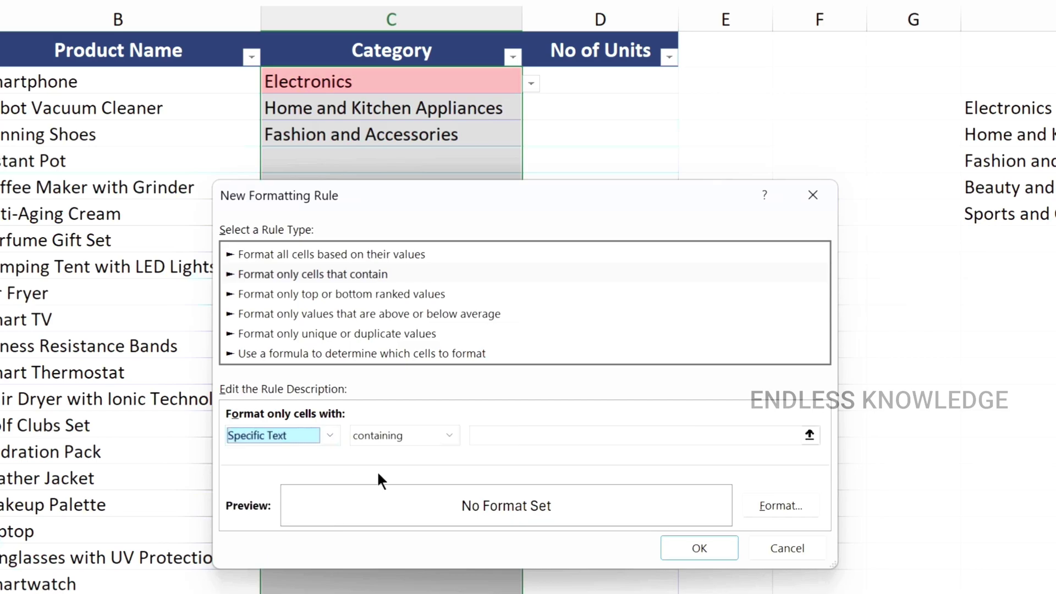
click(512, 436)
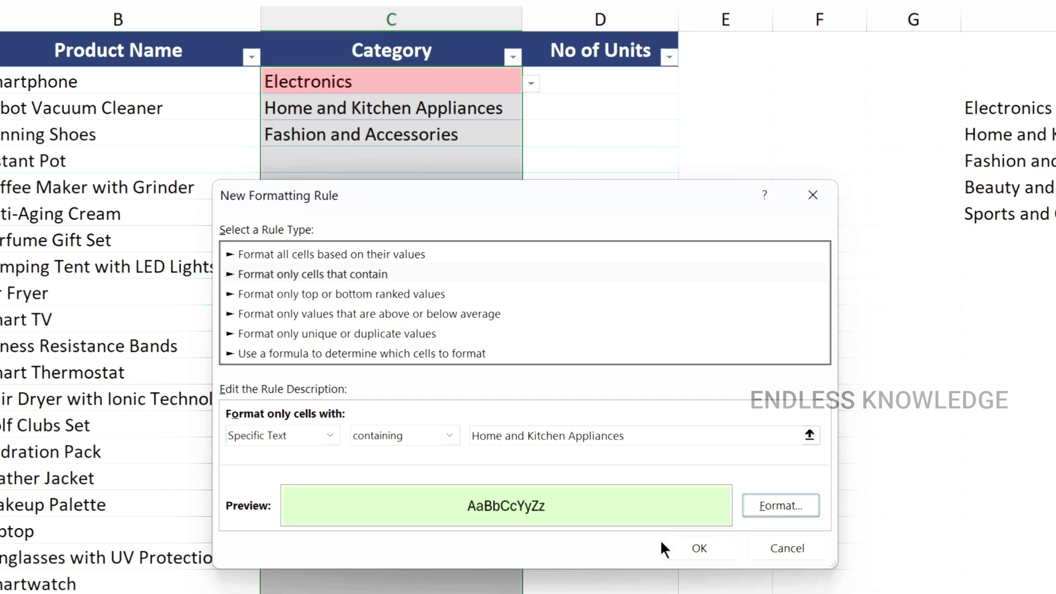
click(682, 547)
click(903, 529)
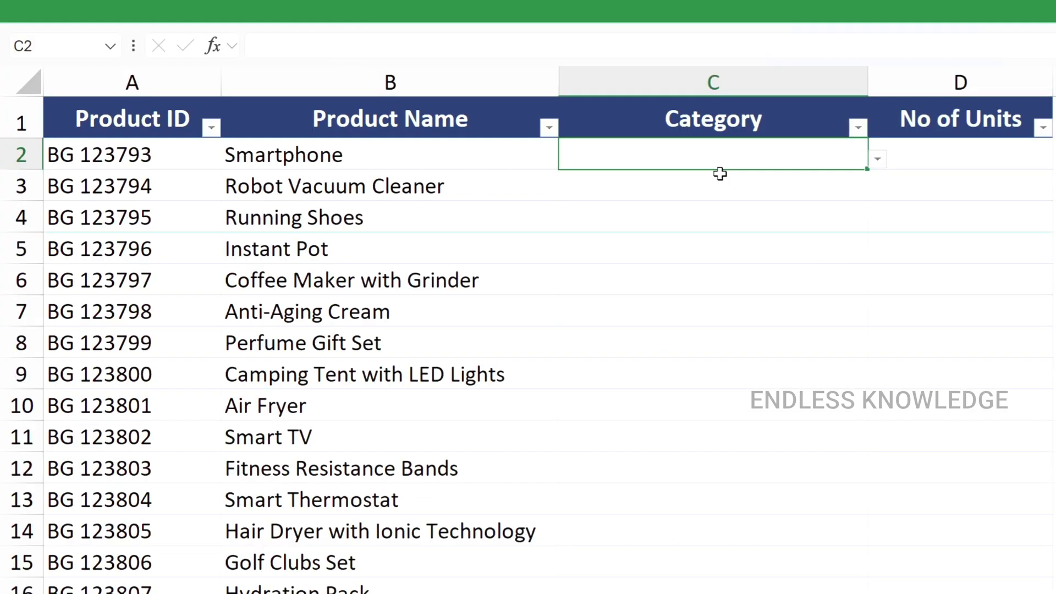
Set C2 to Electronics, C3 to Home and Kitchen Appliances, and C4 to Fashion and Accessories
click(711, 102)
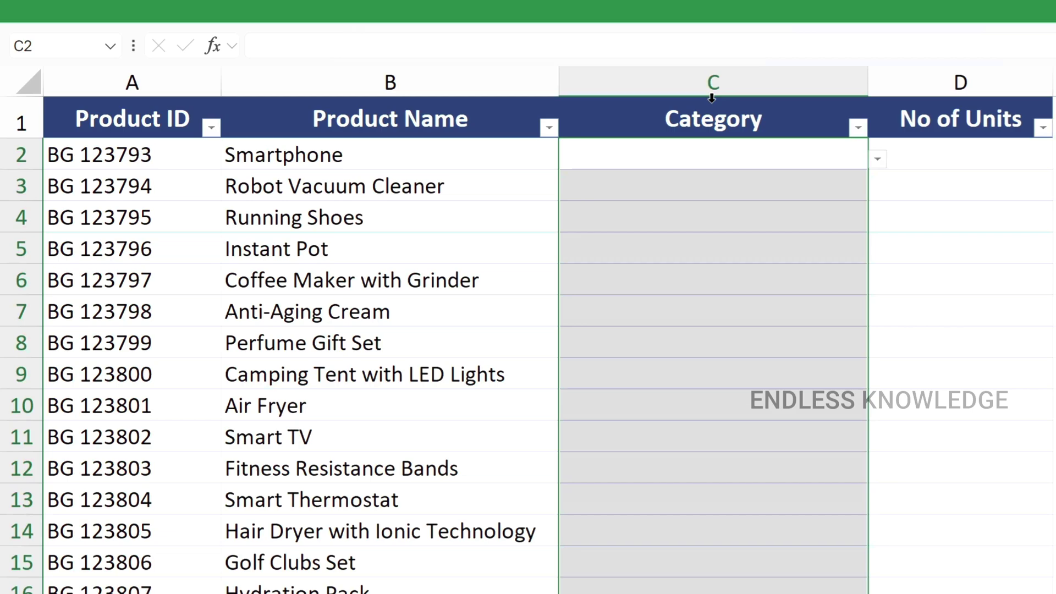
click(700, 156)
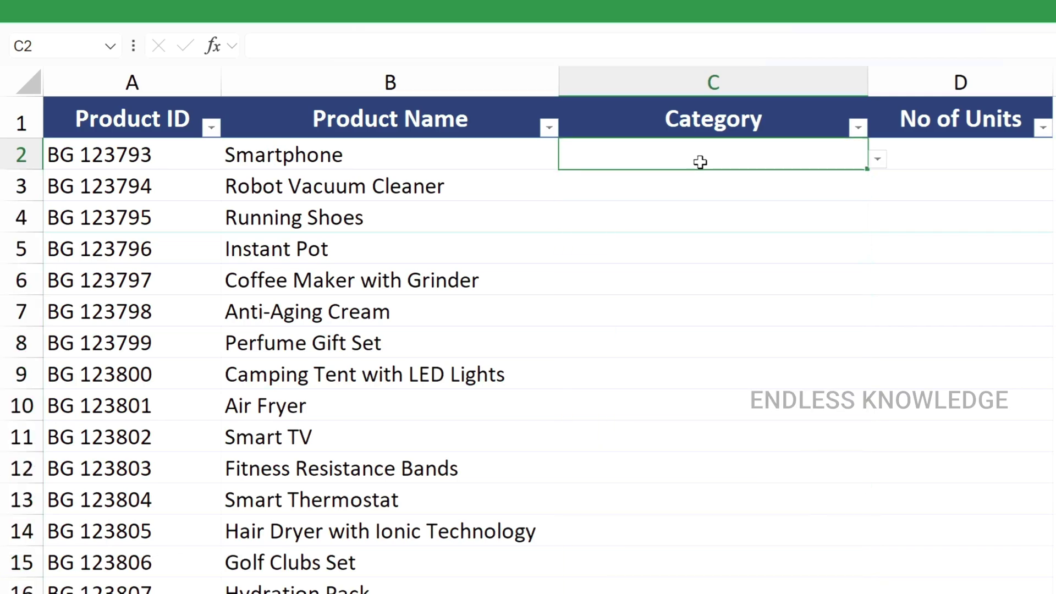
click(877, 160)
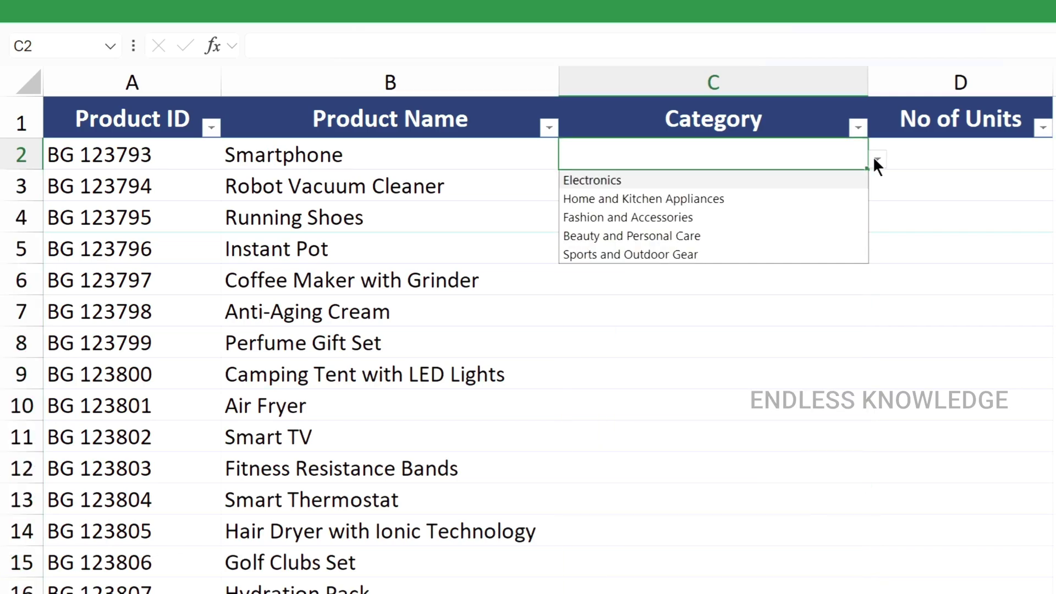
click(843, 176)
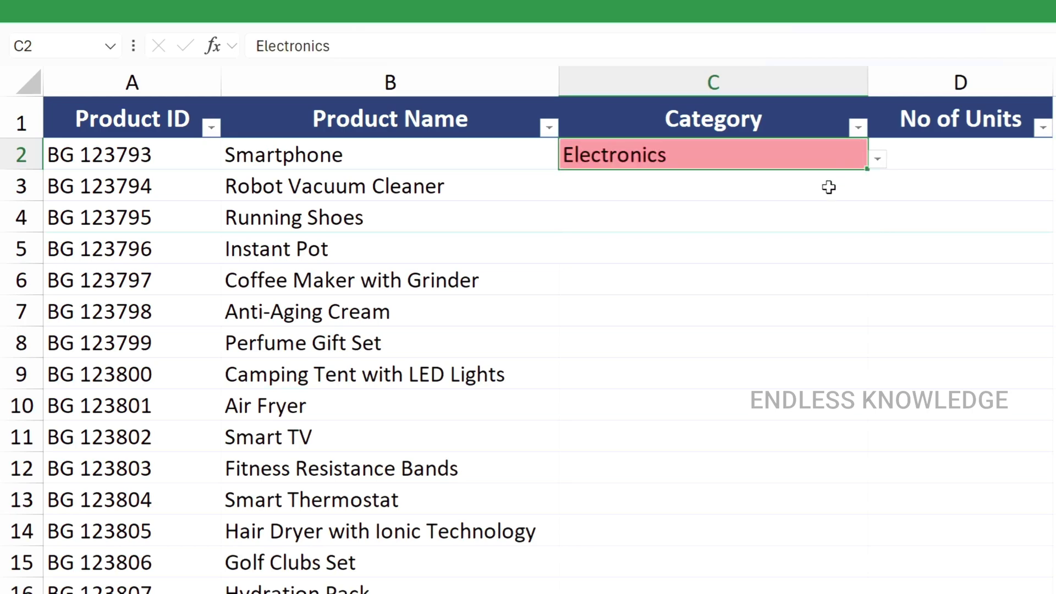
click(762, 189)
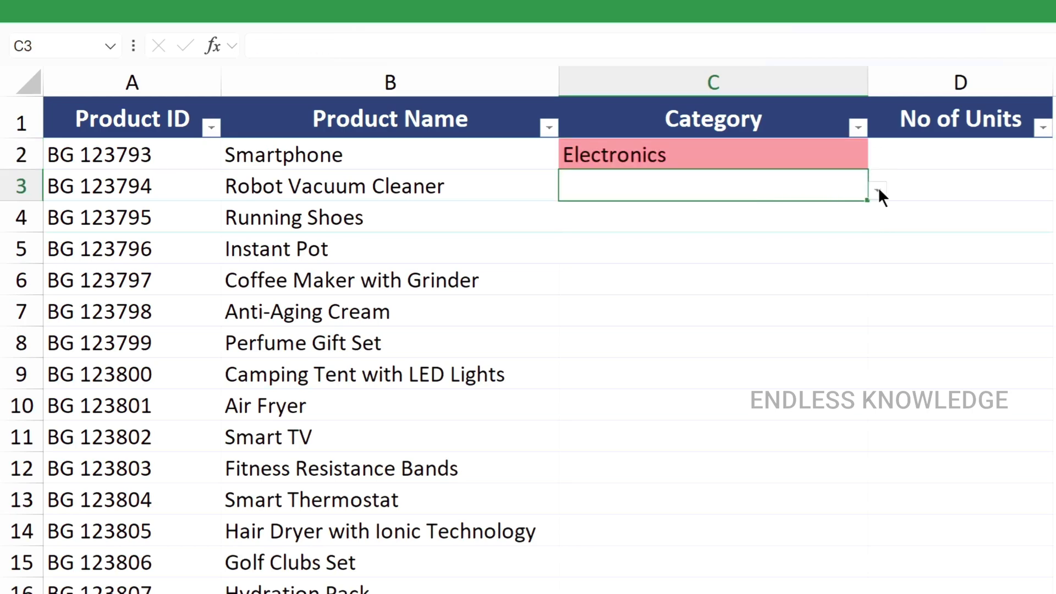
click(877, 191)
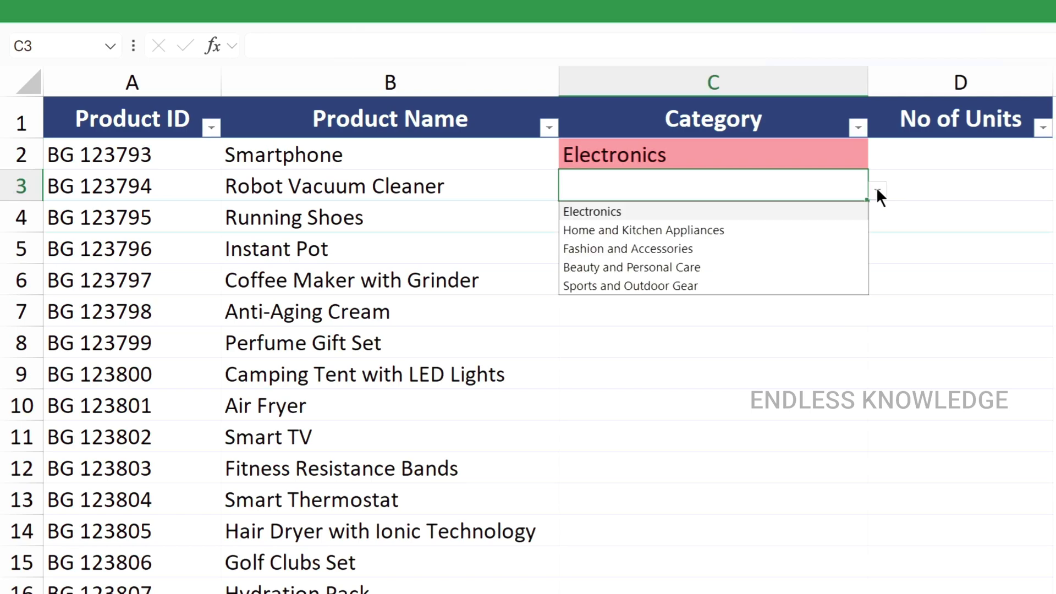
click(692, 230)
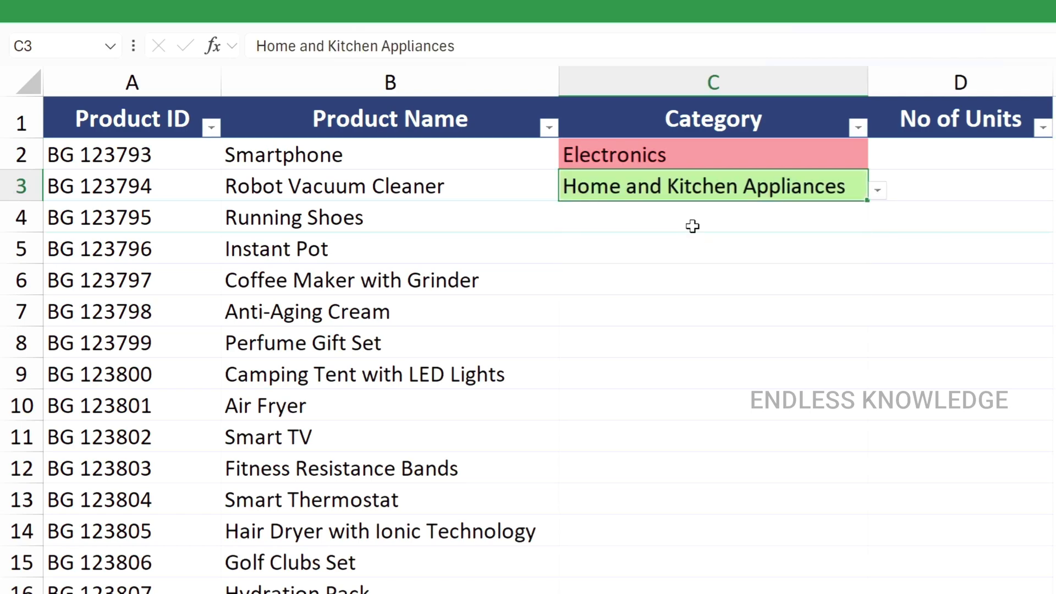
click(792, 218)
click(878, 221)
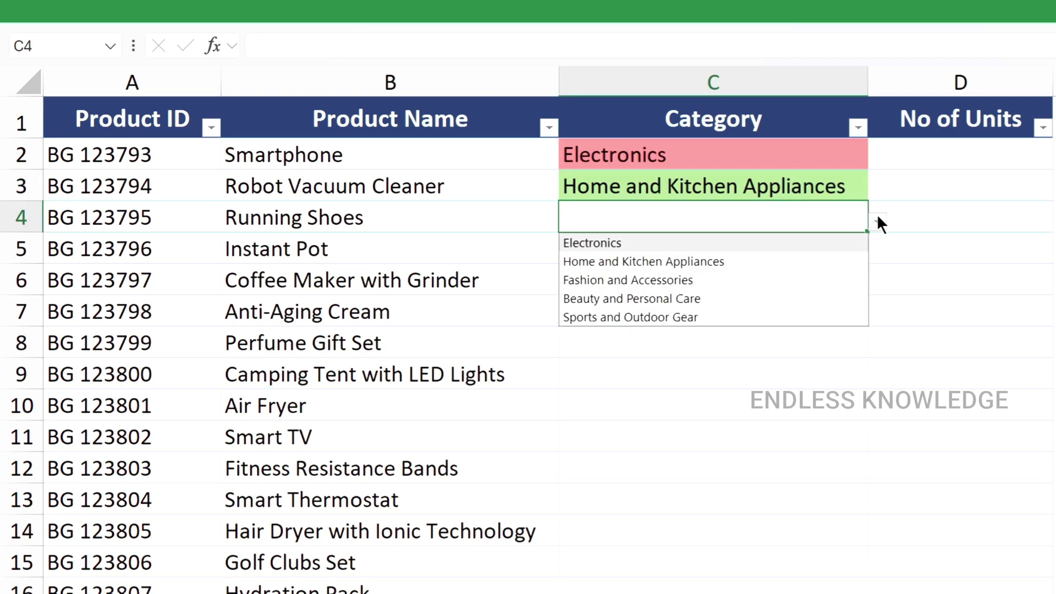
click(678, 281)
Set C5 and C6 to Home and Kitchen Appliances and C7 to Beauty and Personal Care
click(715, 245)
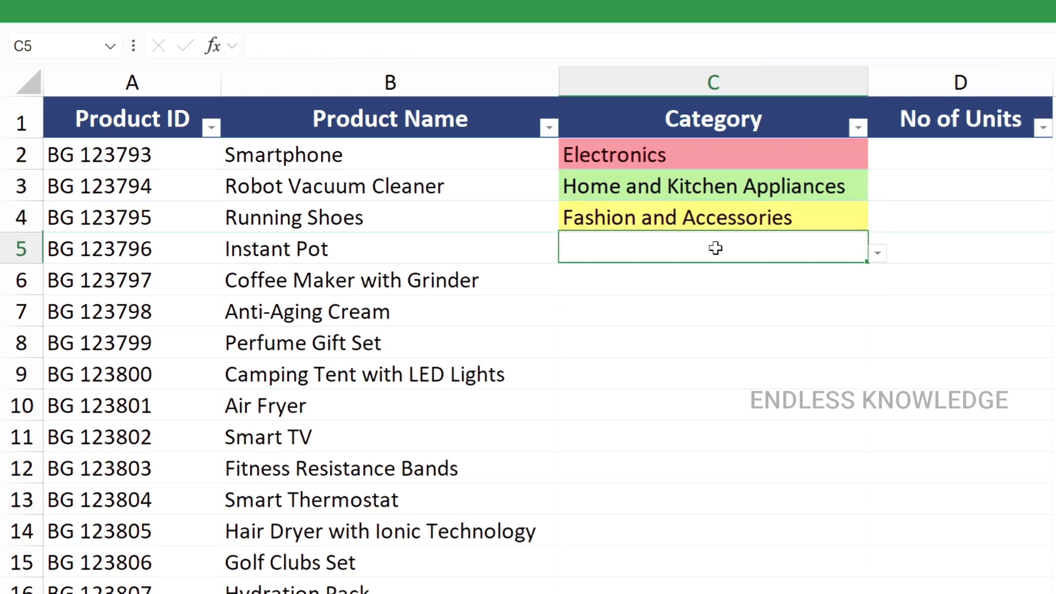
click(878, 254)
click(712, 296)
click(813, 272)
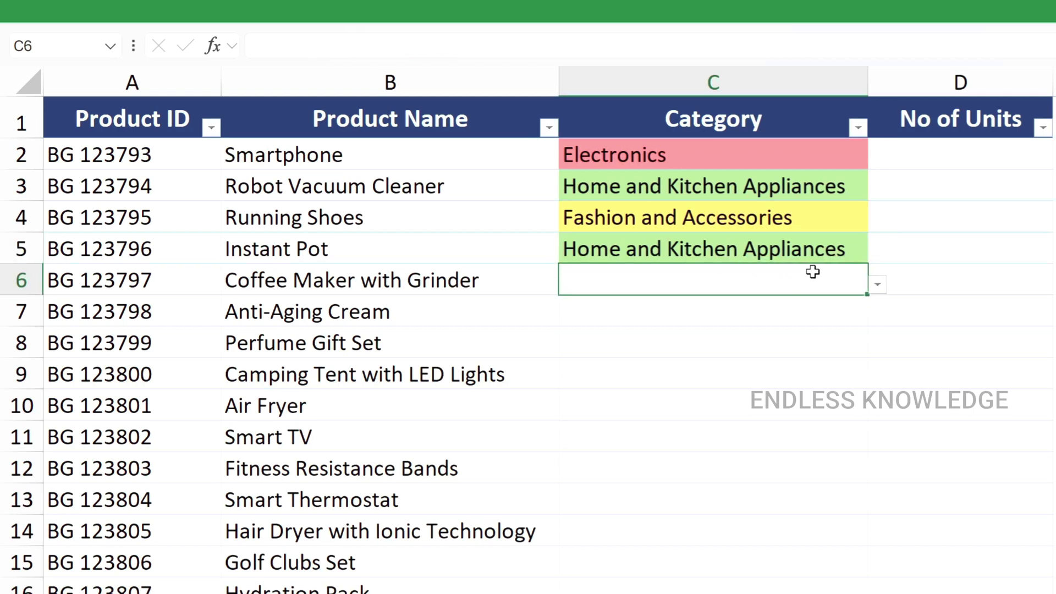
click(878, 284)
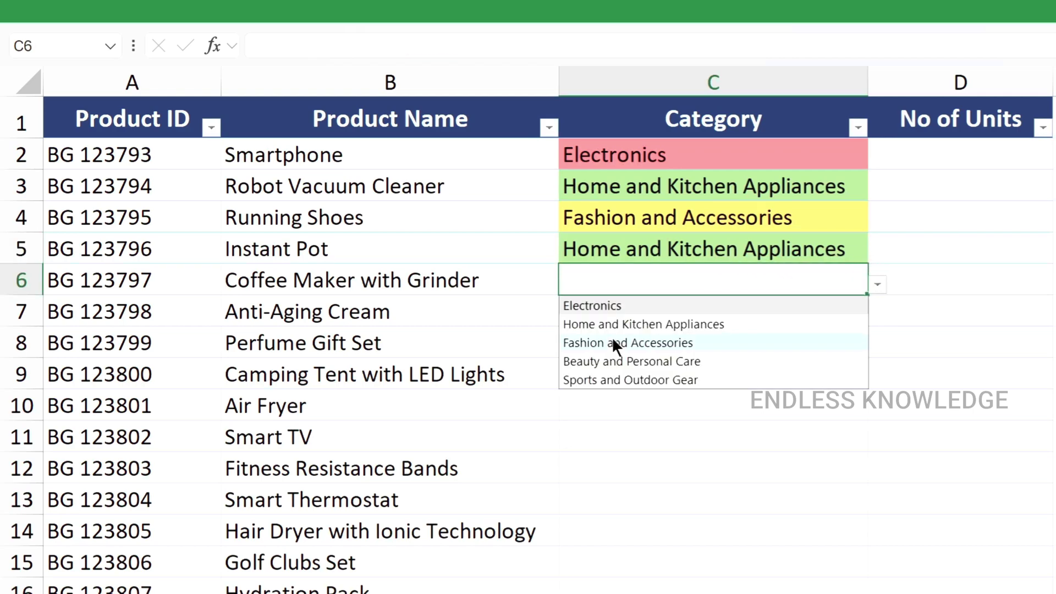
click(658, 323)
click(733, 311)
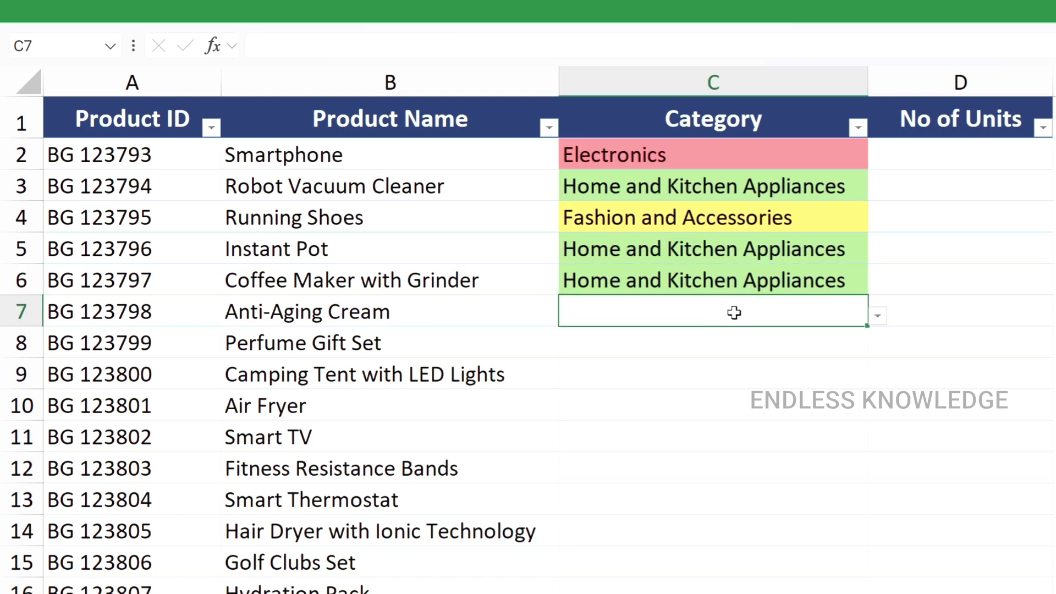
click(878, 316)
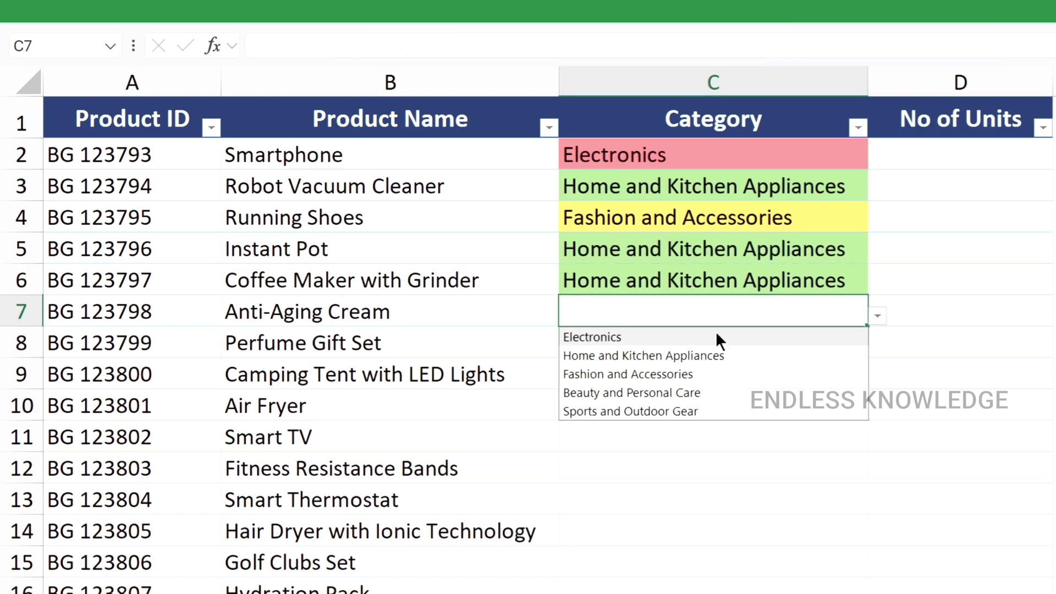
click(632, 397)
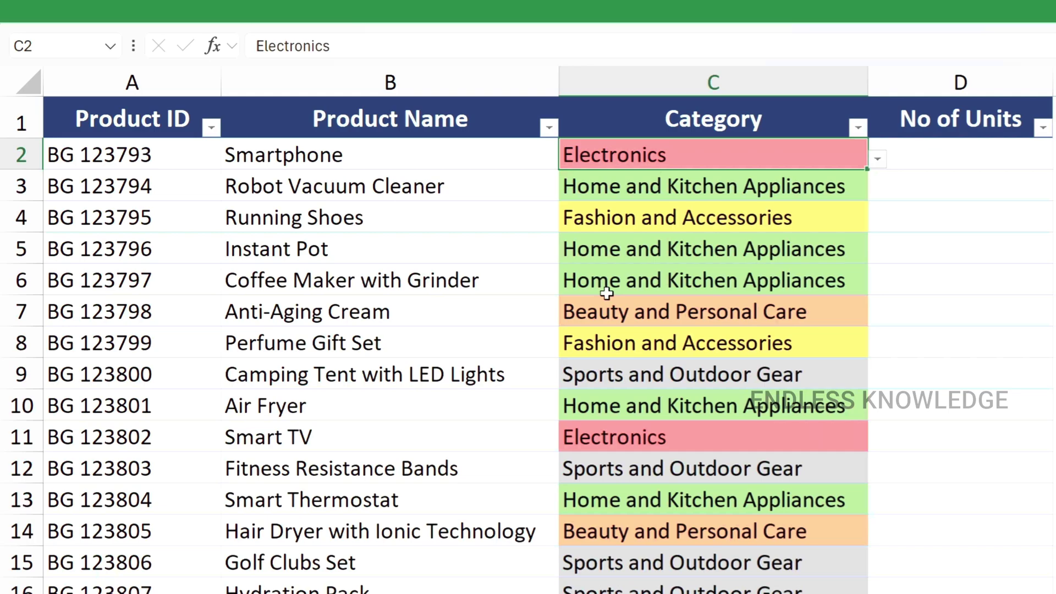
scroll(360, 298, down, 2)
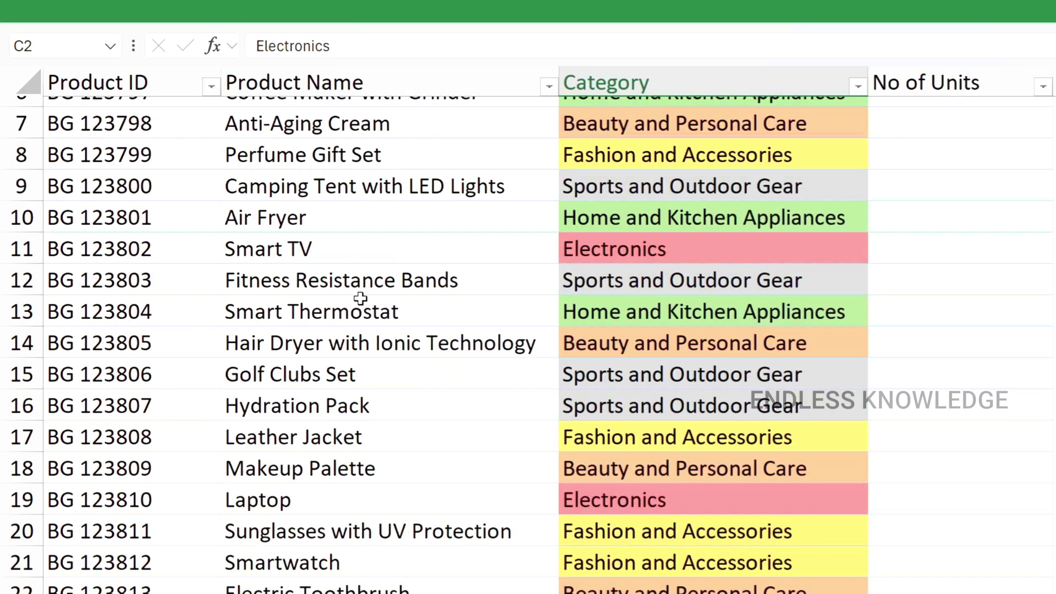
scroll(523, 409, down, 1)
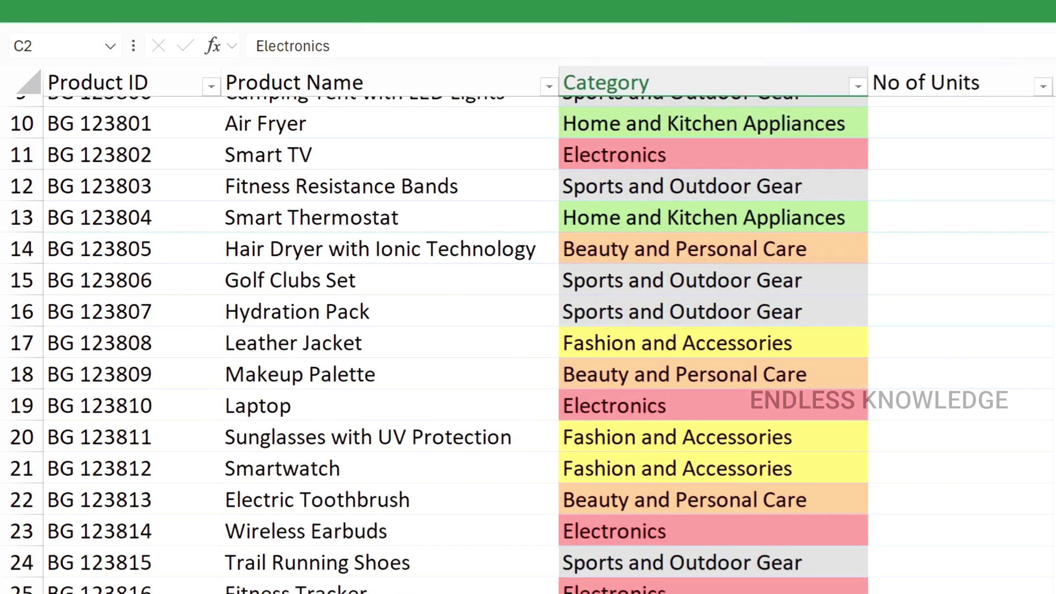
key(ctrl+End)
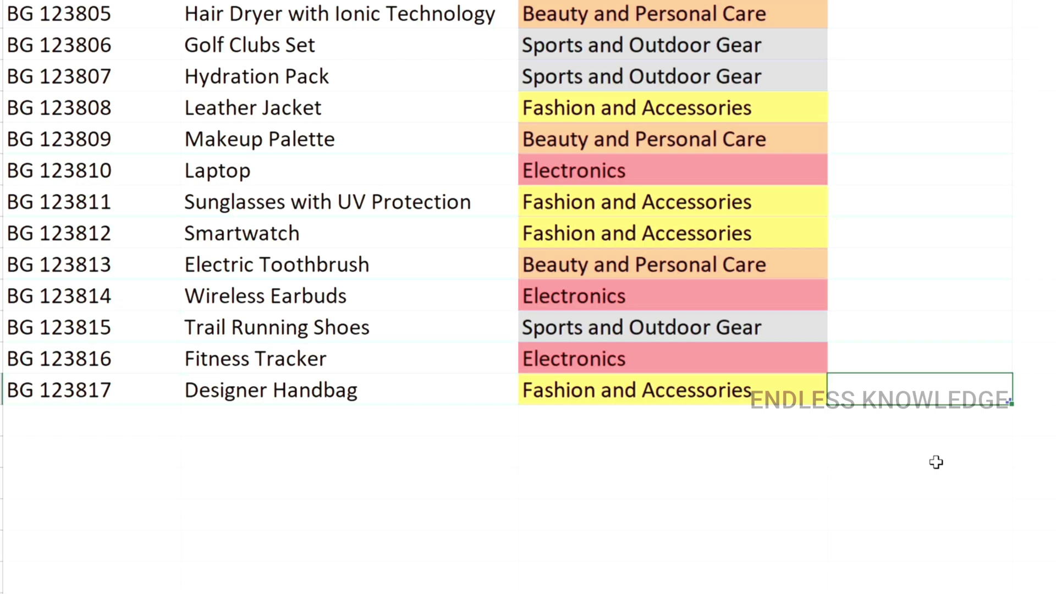
In the first empty row, enter 'Mobile Phone' and choose Electronics as its Category
key(Down)
key(Home)
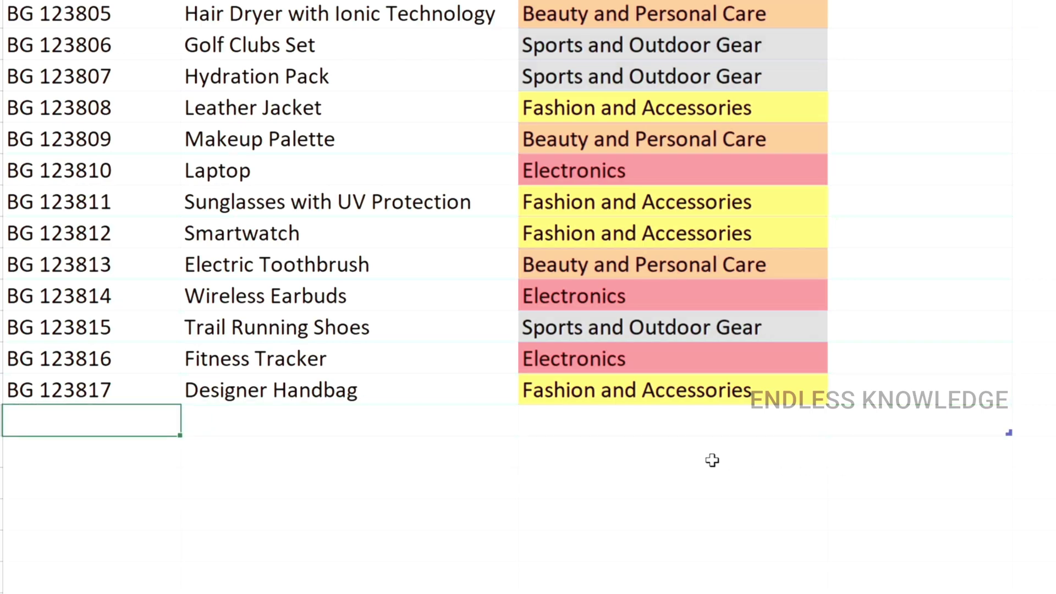
click(350, 415)
text(Mobile )
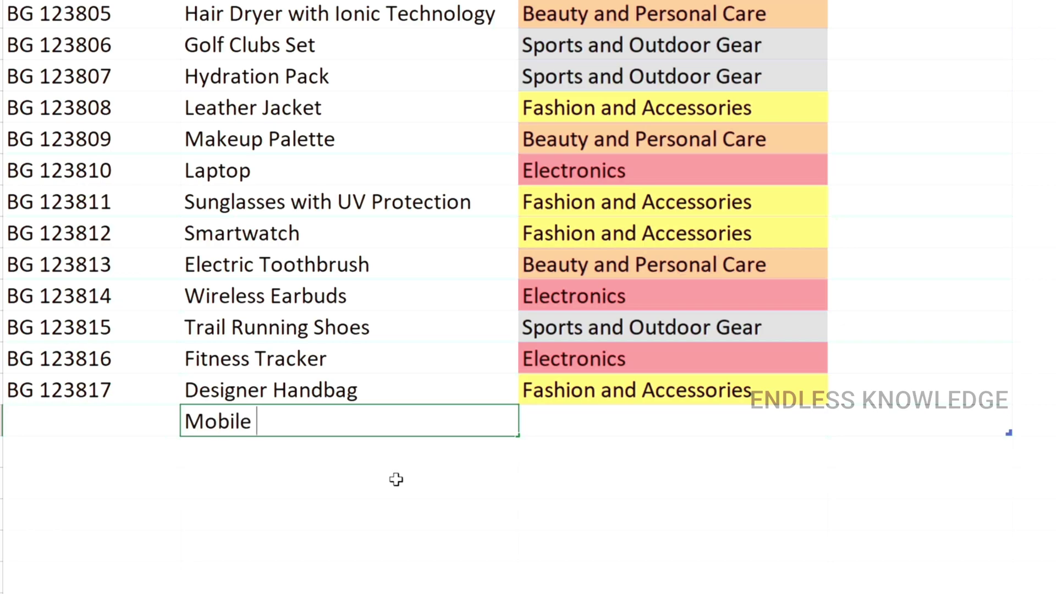
text(Phone)
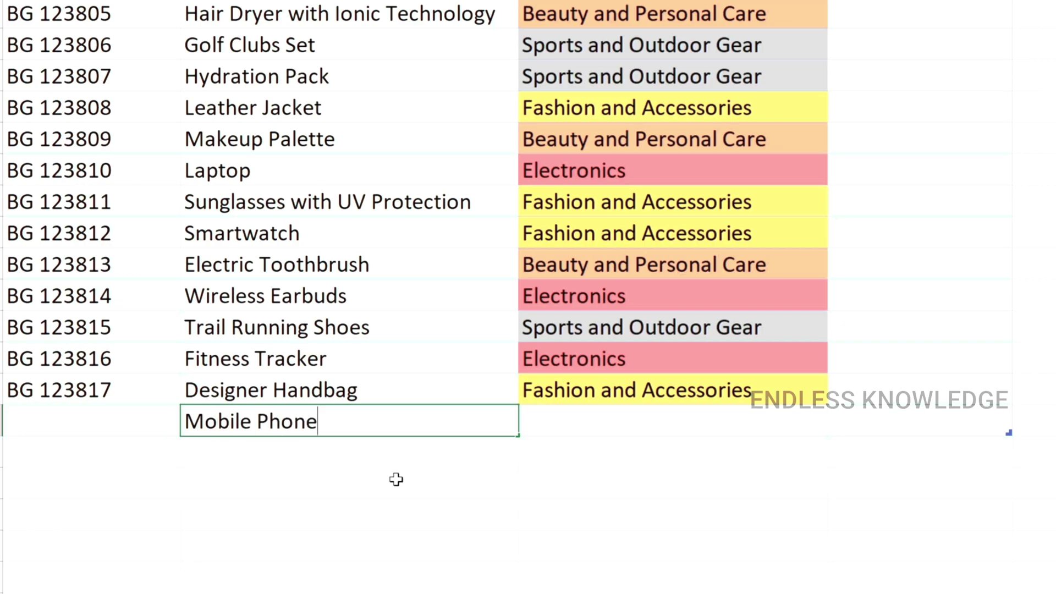
click(598, 420)
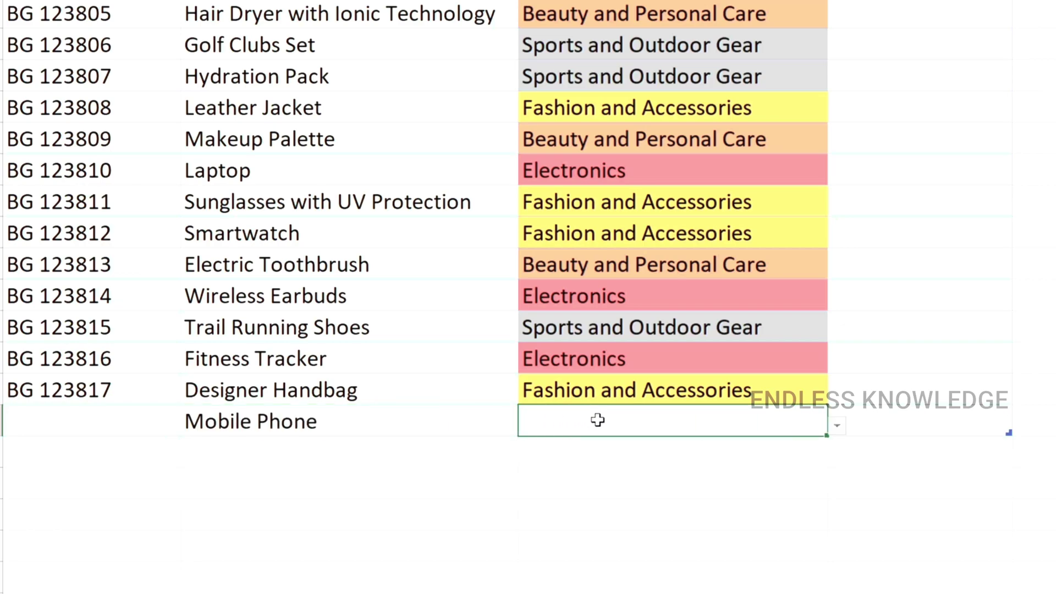
click(835, 426)
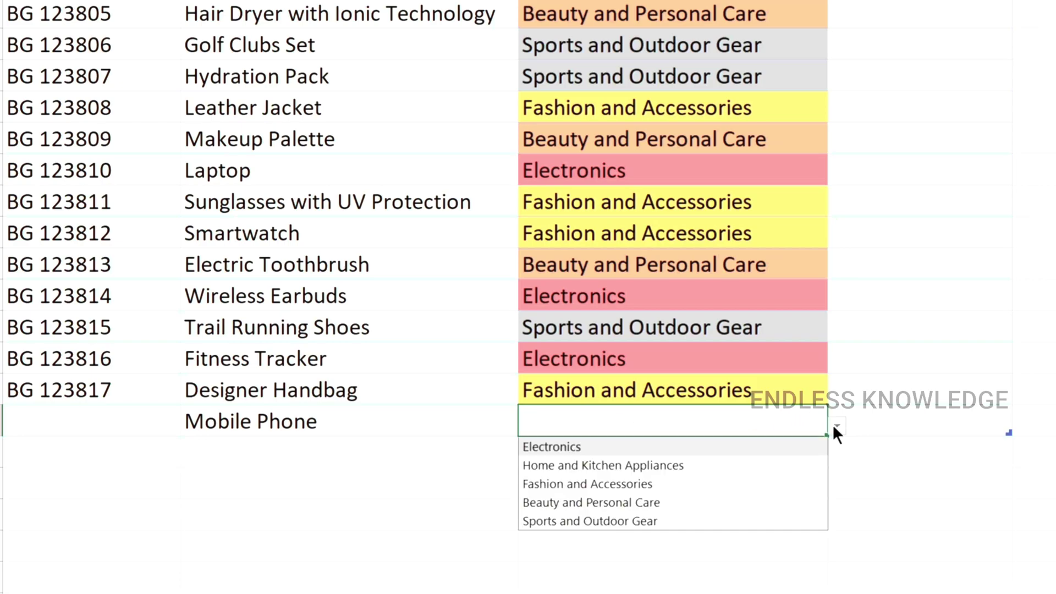
click(767, 446)
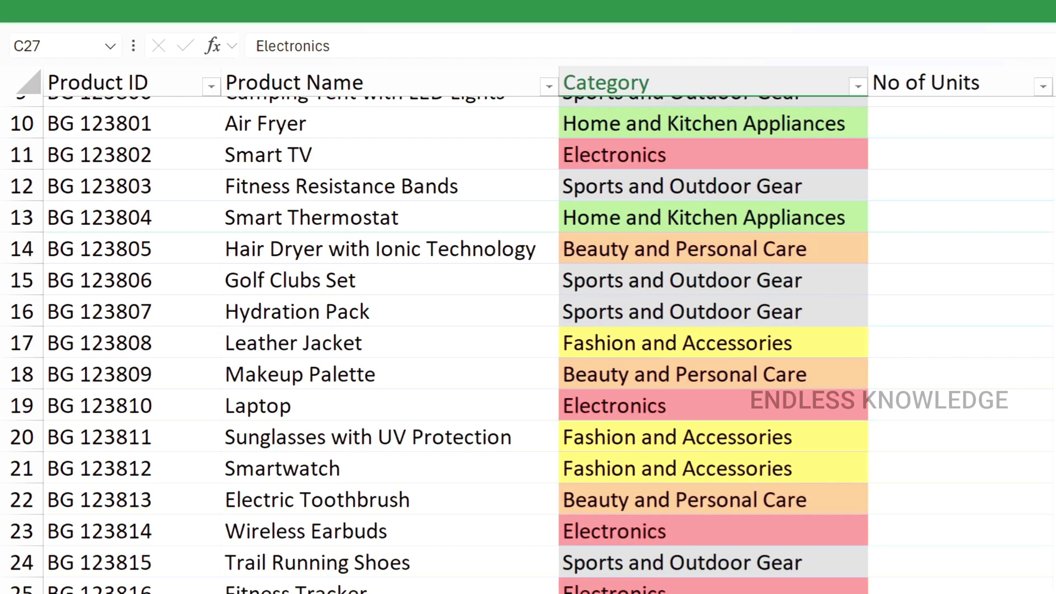
Filter the Category column by colour to show only the pink Electronics rows
scroll(529, 330, up, 3)
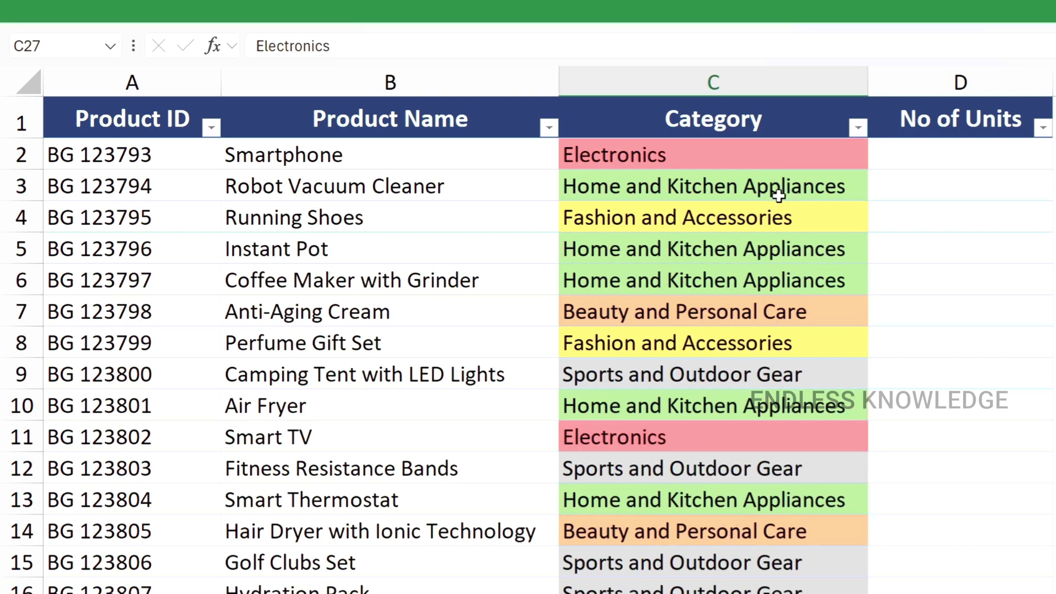
click(858, 128)
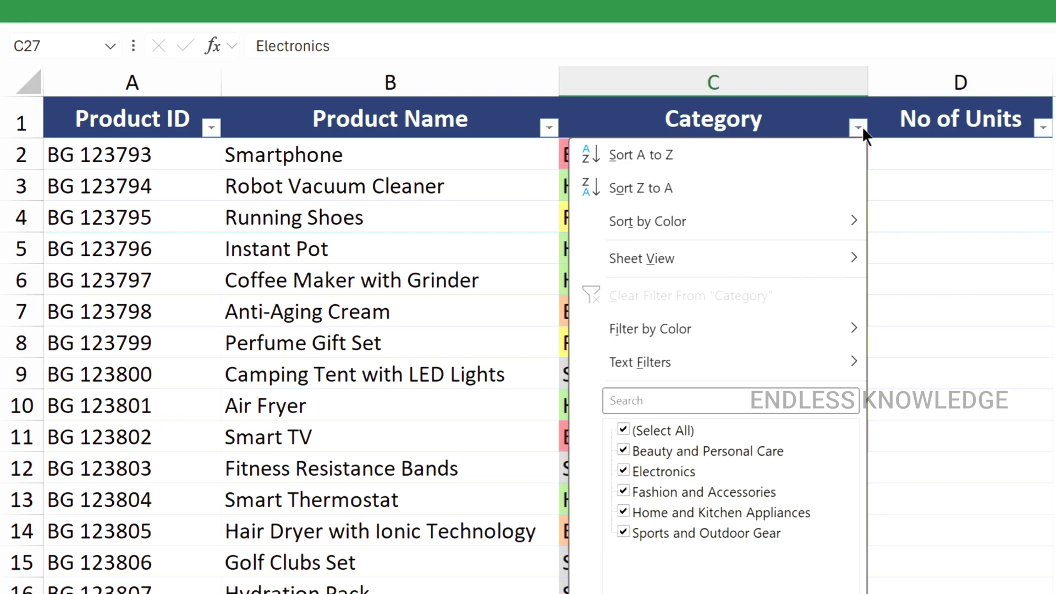
mouse_move(704, 329)
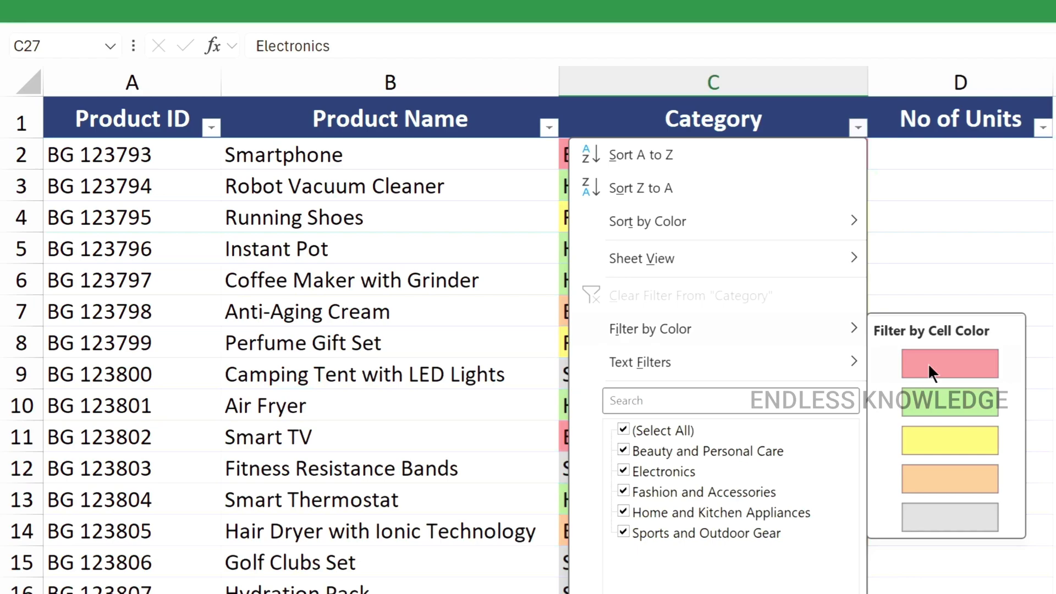
click(929, 363)
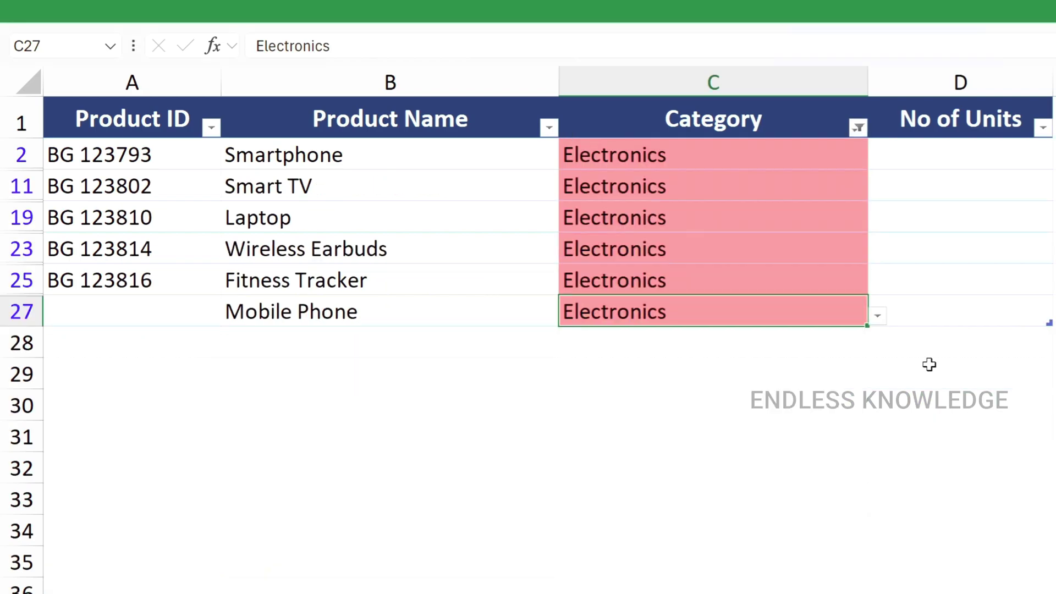
Clear the colour filter from Category so all products show again
click(859, 129)
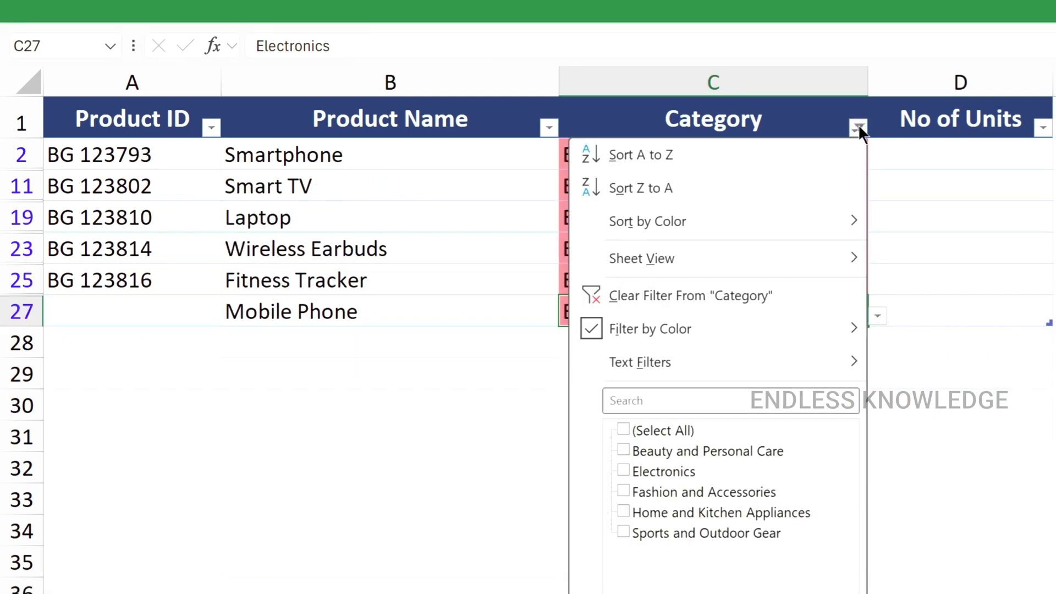
click(711, 302)
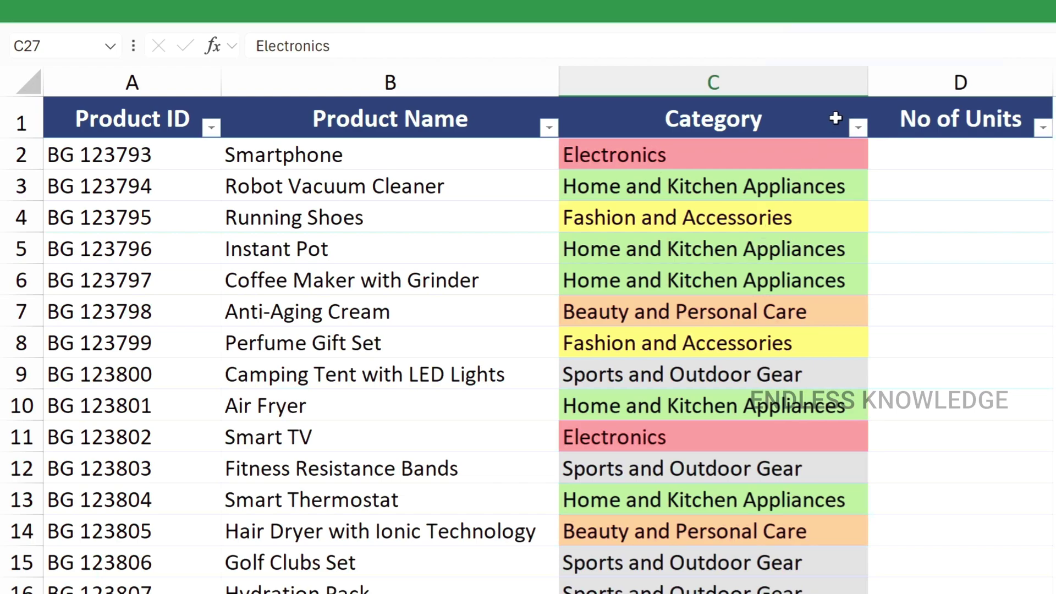
click(859, 128)
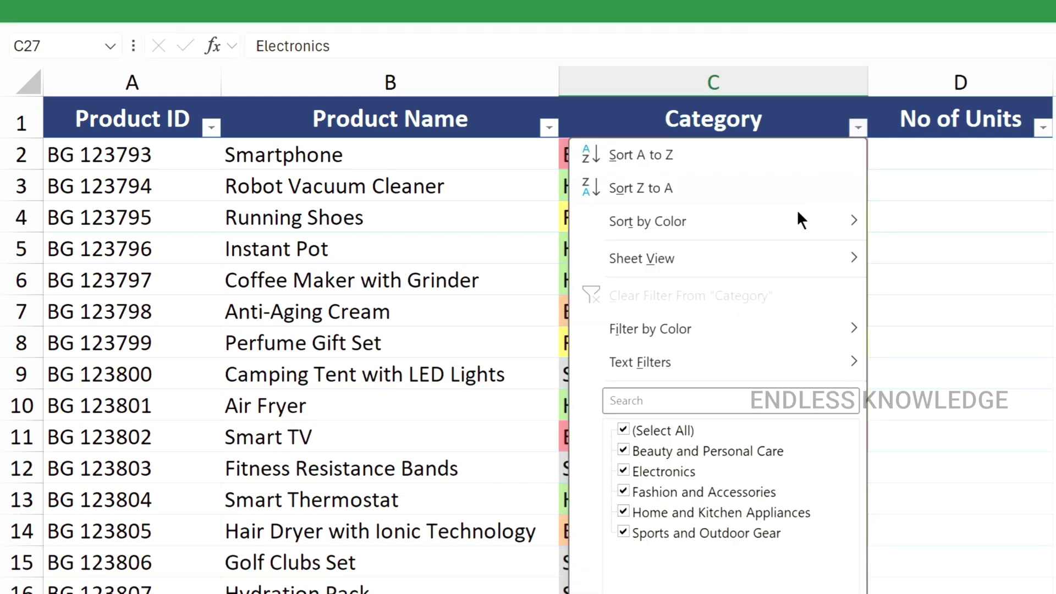
Sort pink Electronics cells to the top by colour, then undo that quick sort
mouse_move(784, 230)
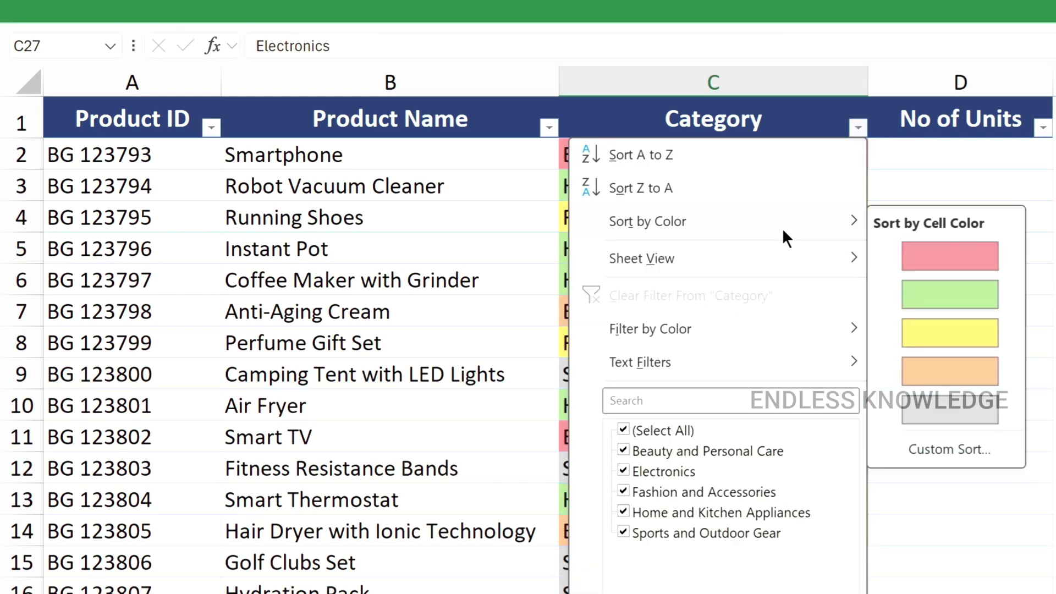
click(929, 263)
scroll(855, 240, down, 1)
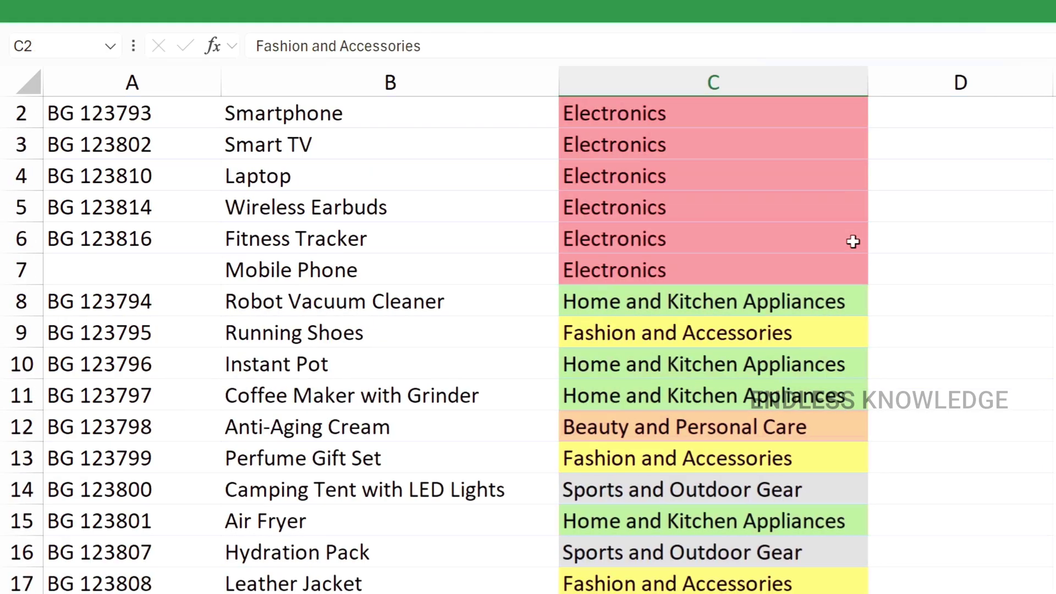
key(ctrl+z)
scroll(820, 171, up, 1)
In Custom Sort, sort Category on Cell Color with pink On Top
click(814, 168)
click(857, 129)
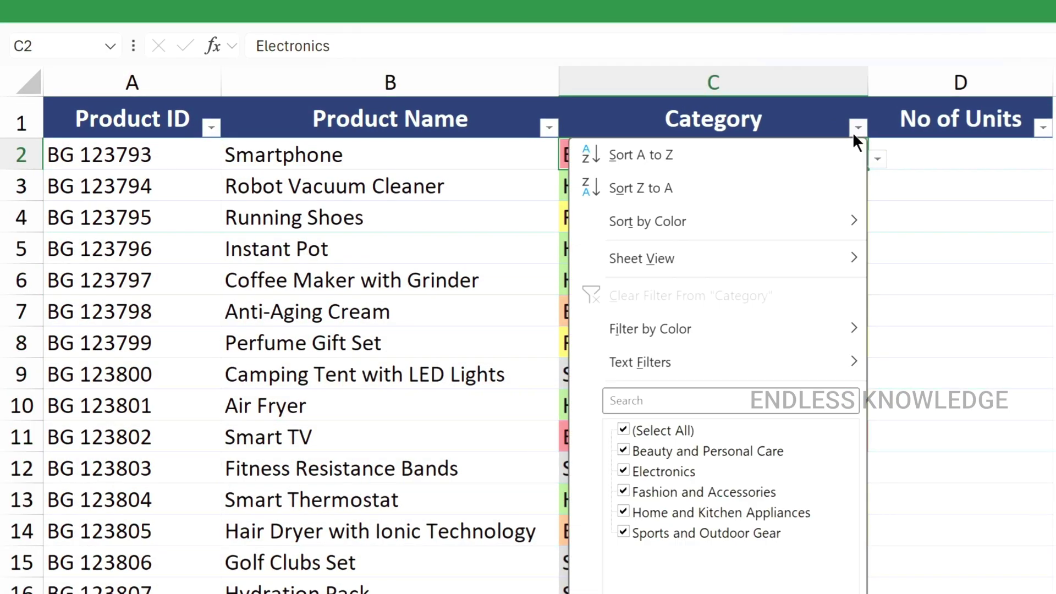
mouse_move(784, 226)
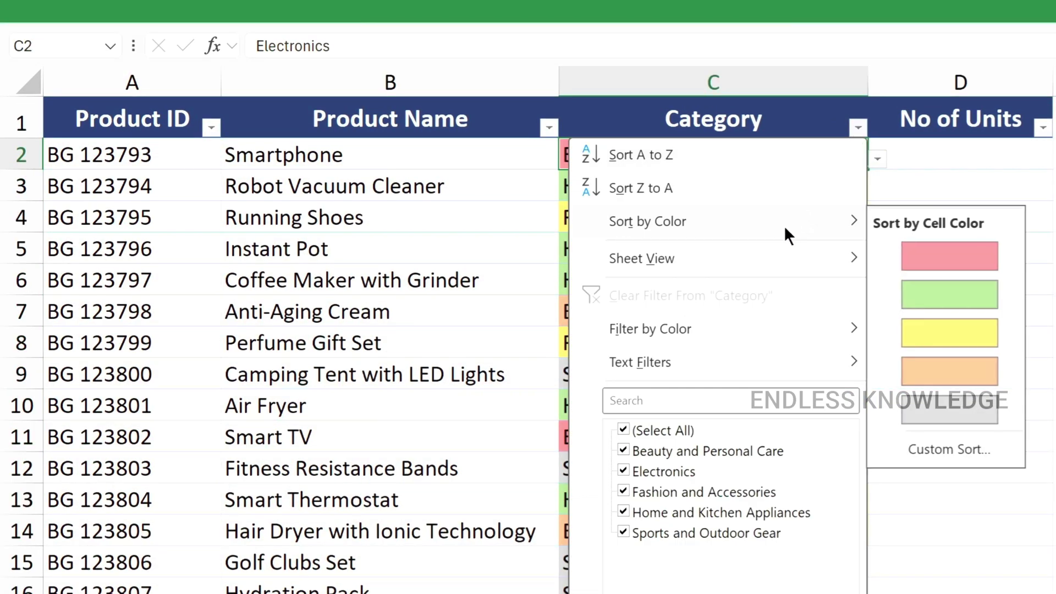
click(948, 443)
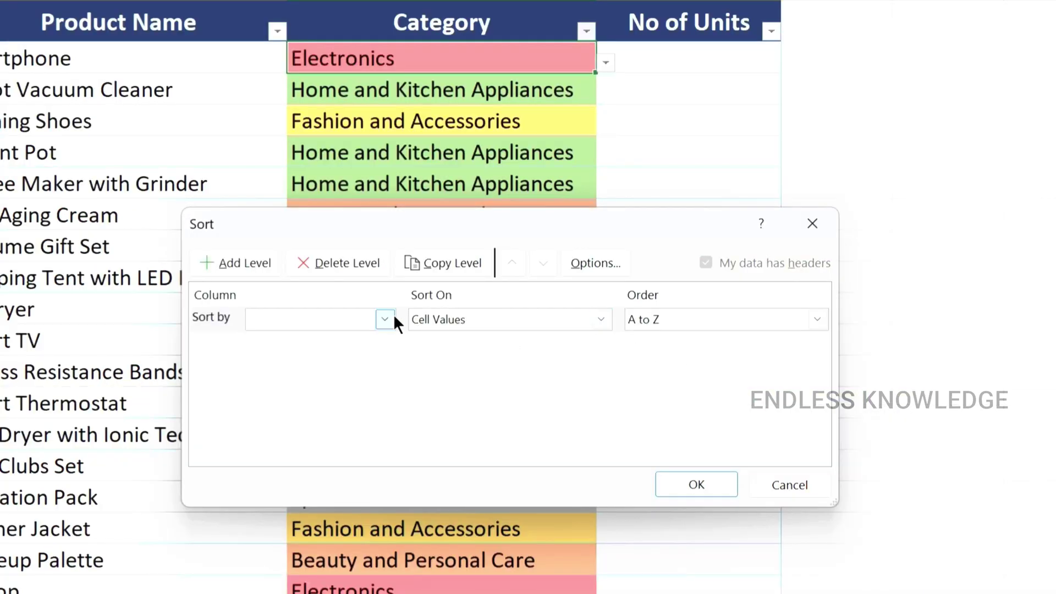
click(394, 319)
click(312, 371)
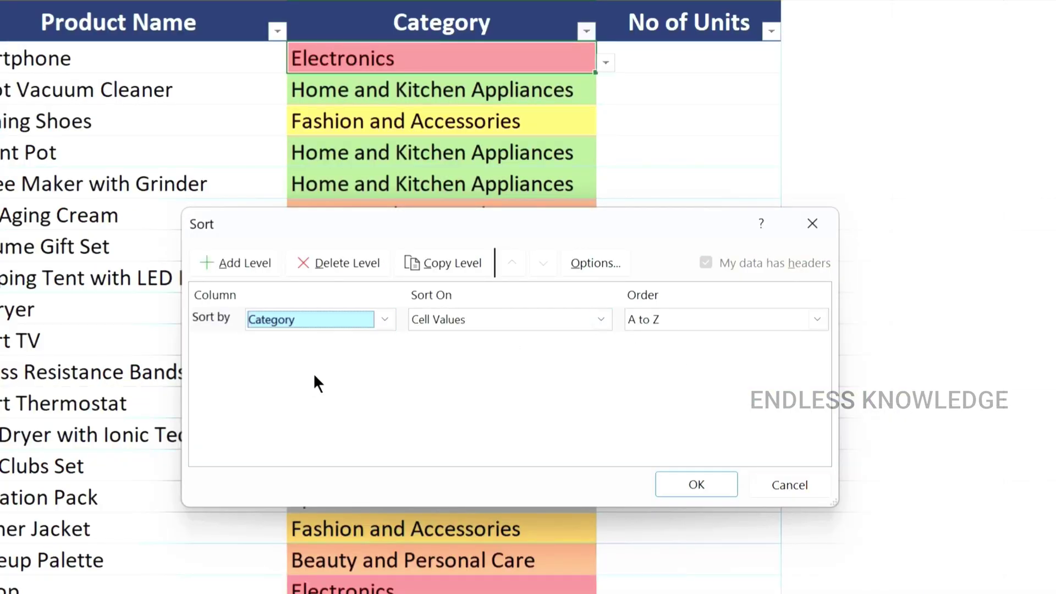
click(600, 320)
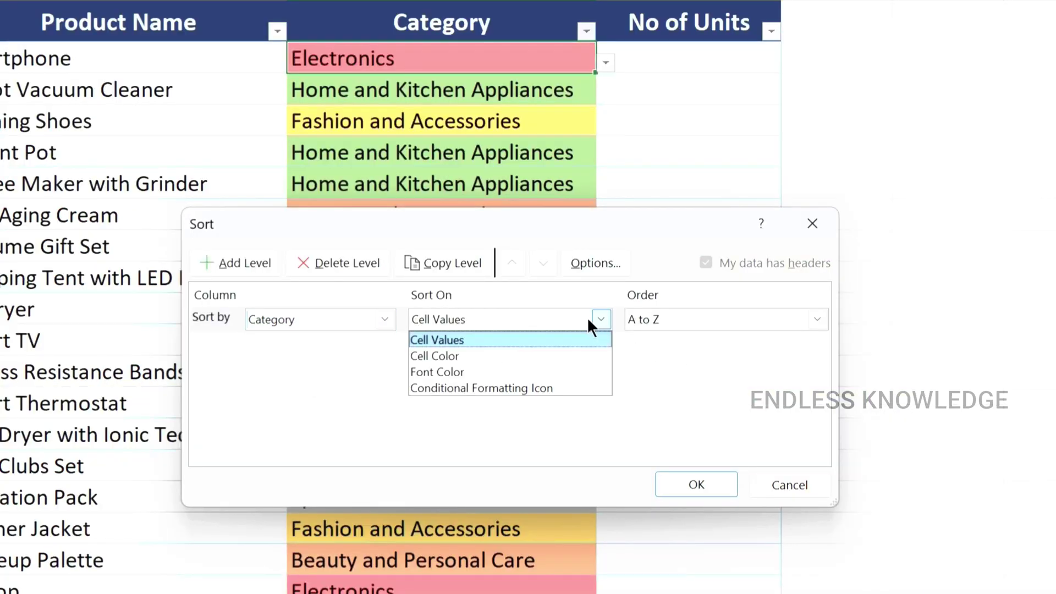
click(476, 357)
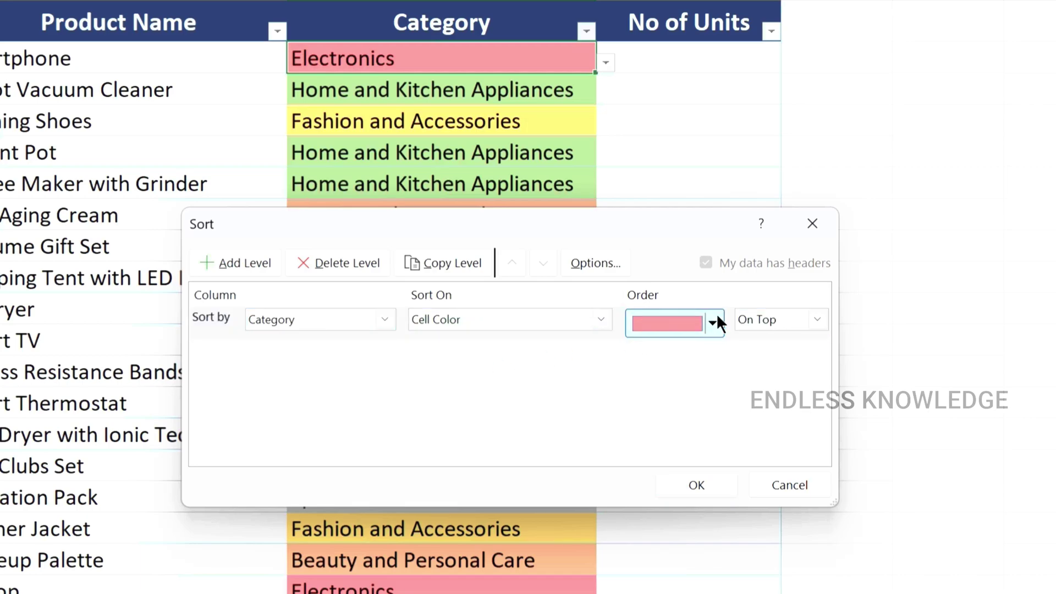
click(714, 322)
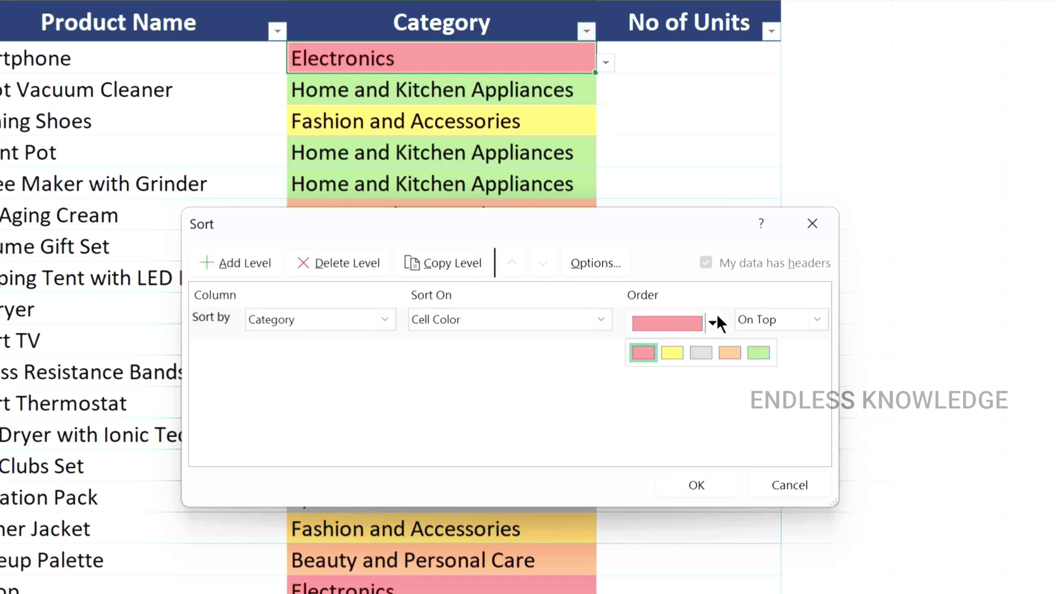
click(645, 346)
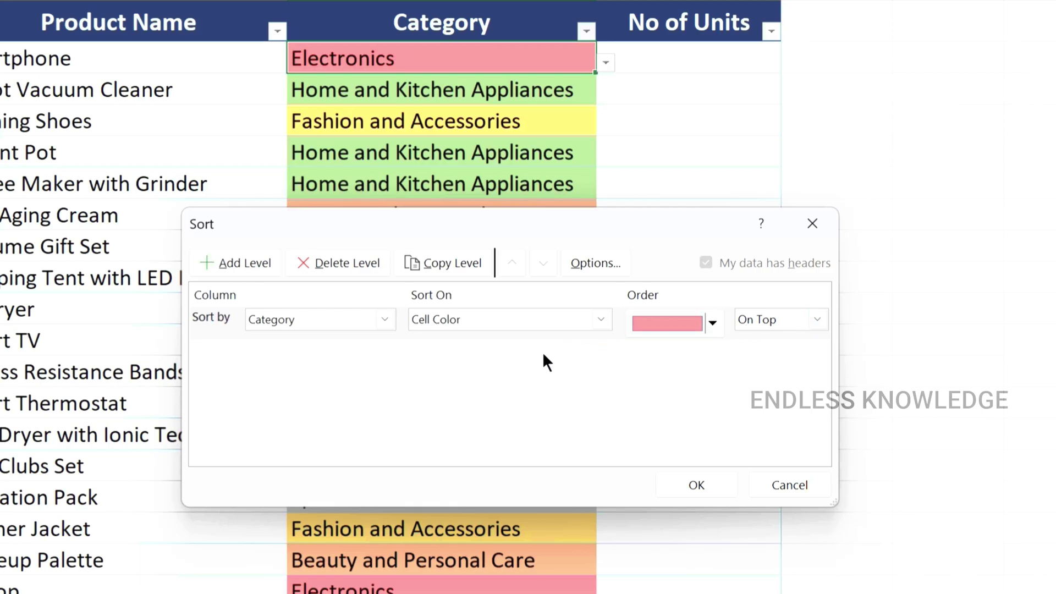
Add a second Category cell-colour level placing yellow On Bottom, and apply the sort
click(254, 267)
click(359, 353)
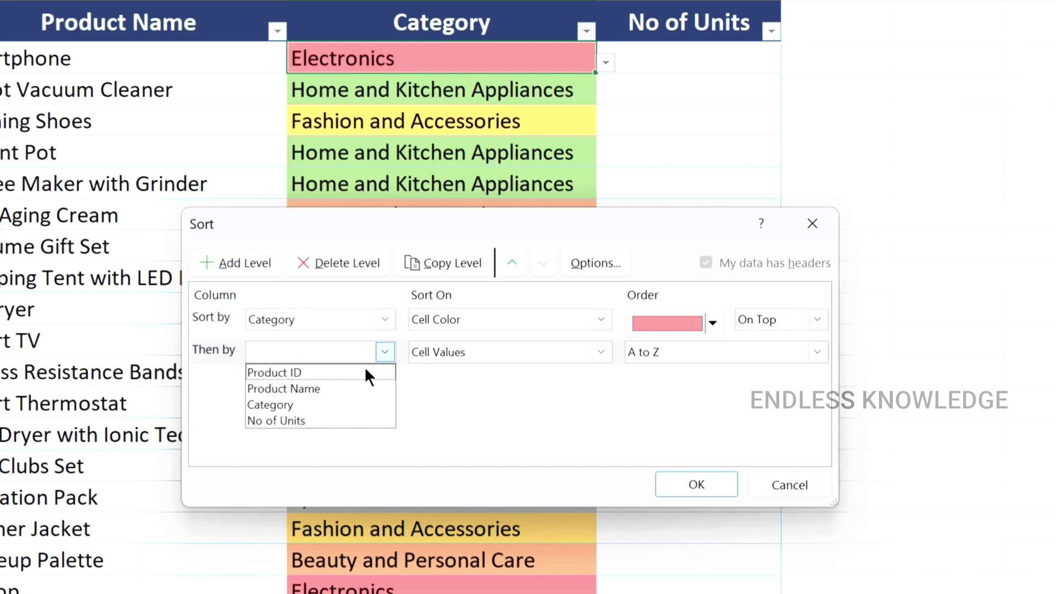
click(324, 404)
click(514, 352)
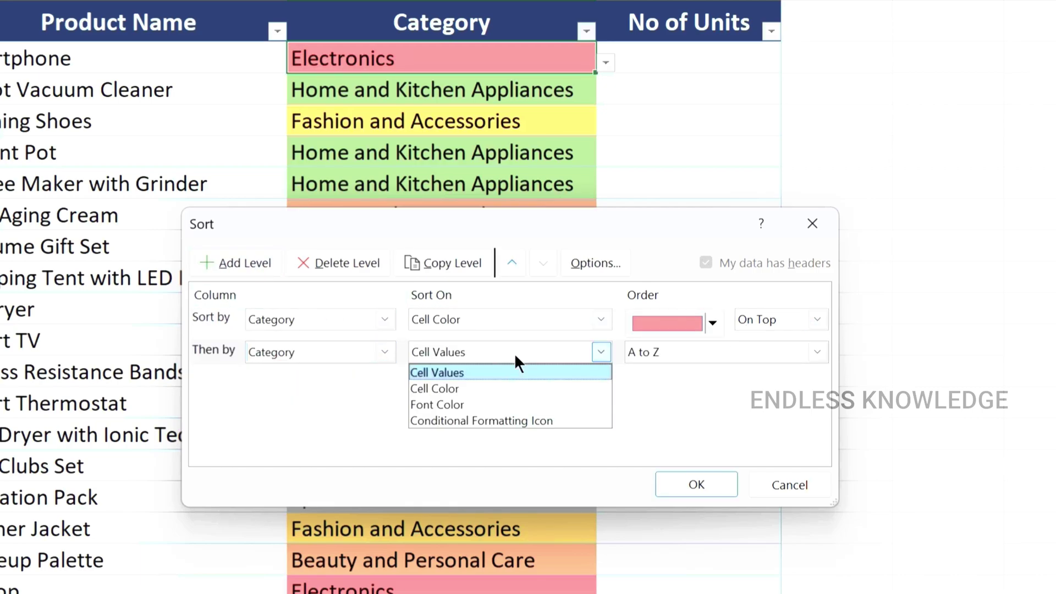
click(497, 387)
click(711, 353)
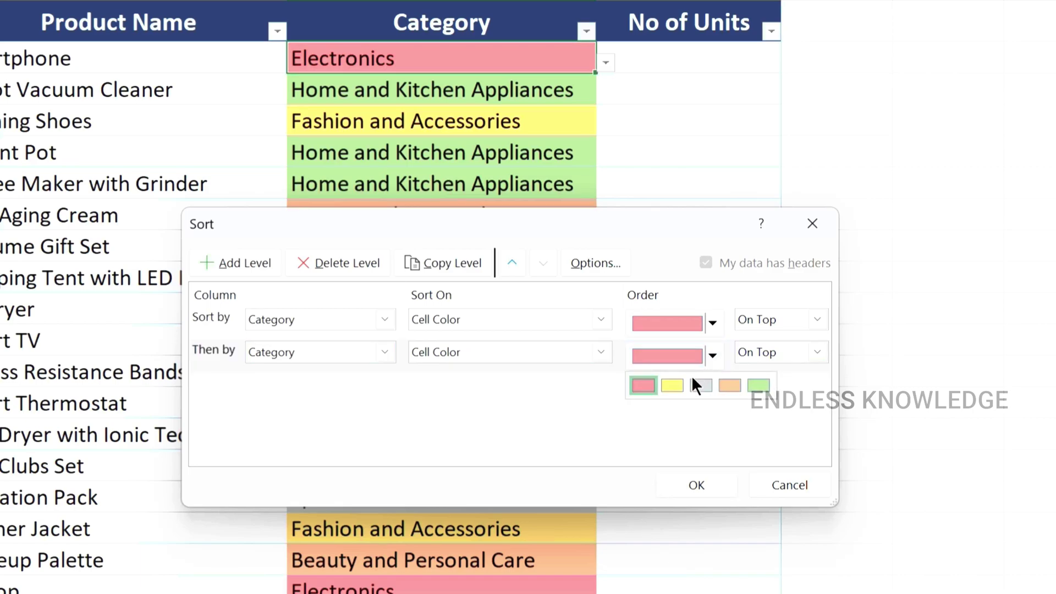
click(676, 388)
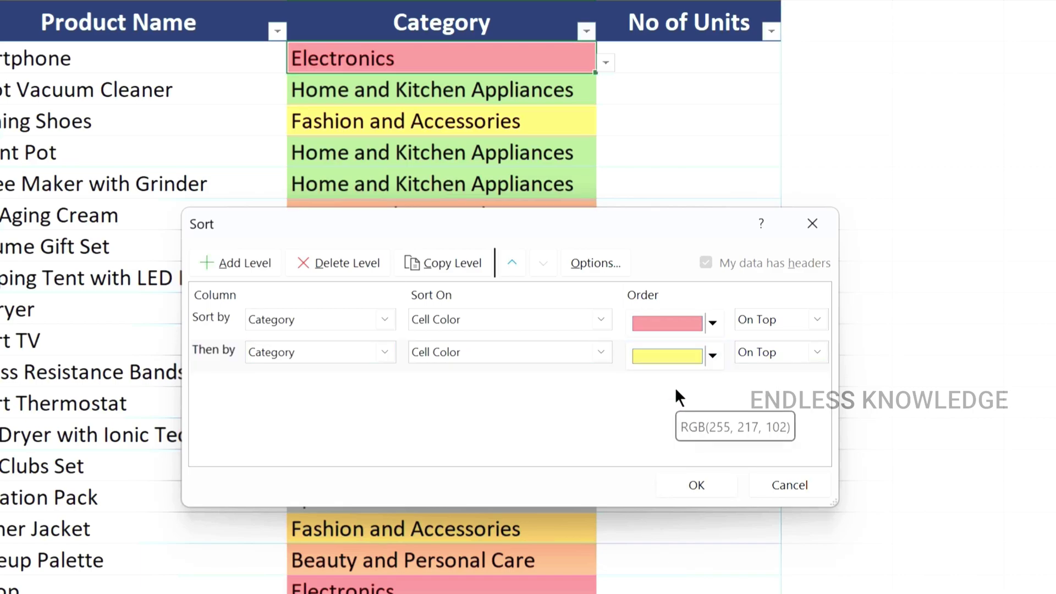
click(770, 355)
click(761, 385)
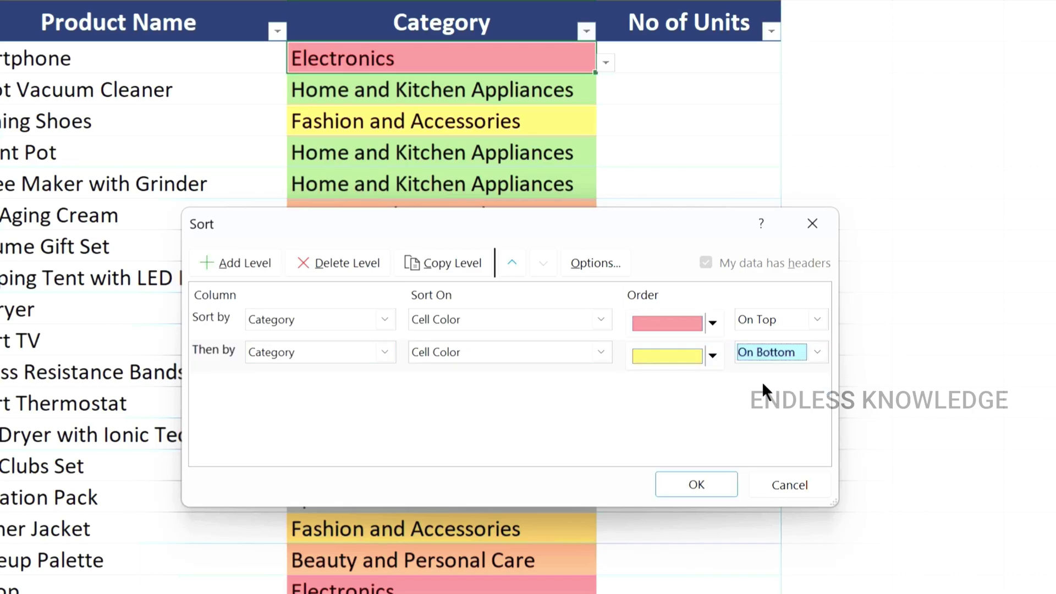
click(718, 477)
Review the sorted table, then undo the sort to restore the original product order
scroll(510, 254, down, 6)
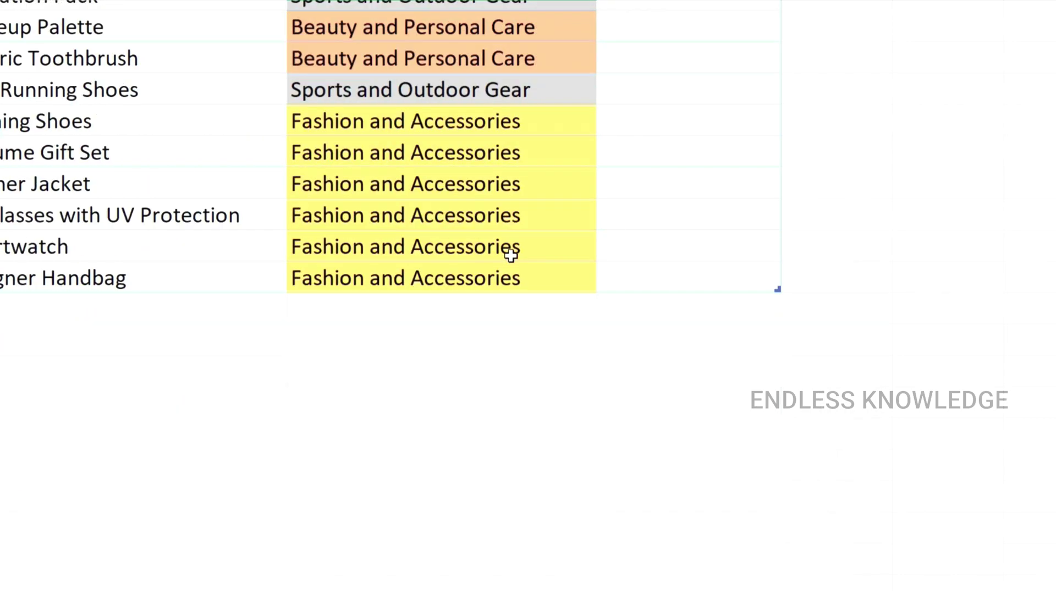
scroll(511, 253, up, 5)
scroll(511, 255, up, 1)
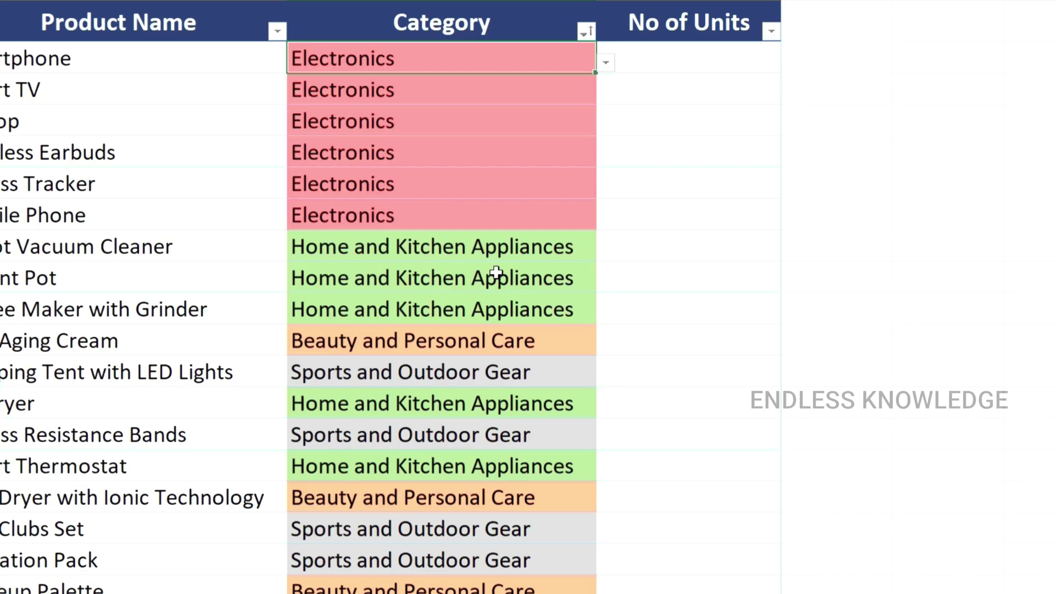
click(496, 273)
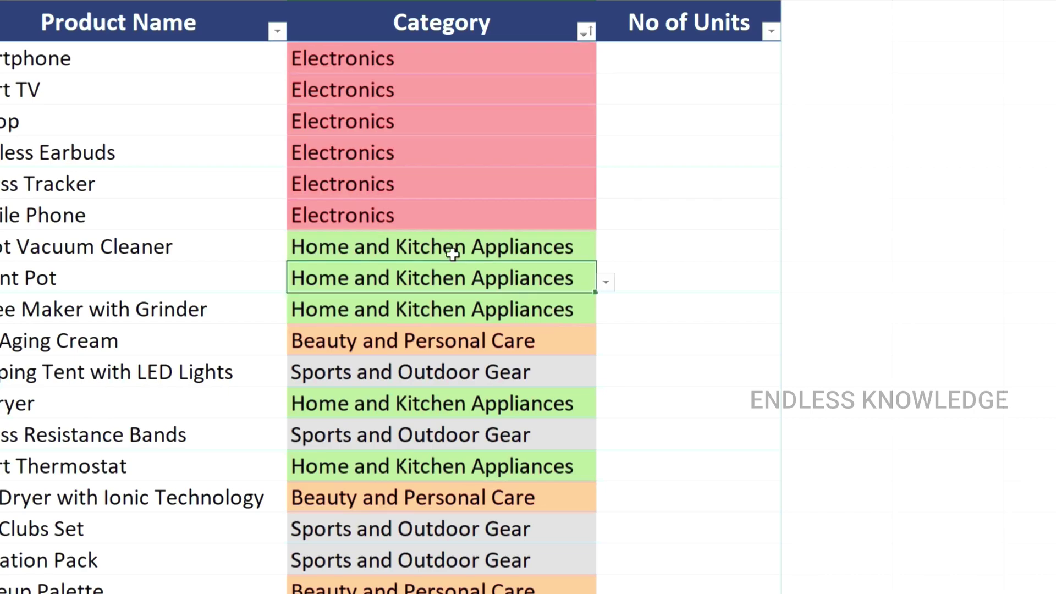
key(ctrl+z)
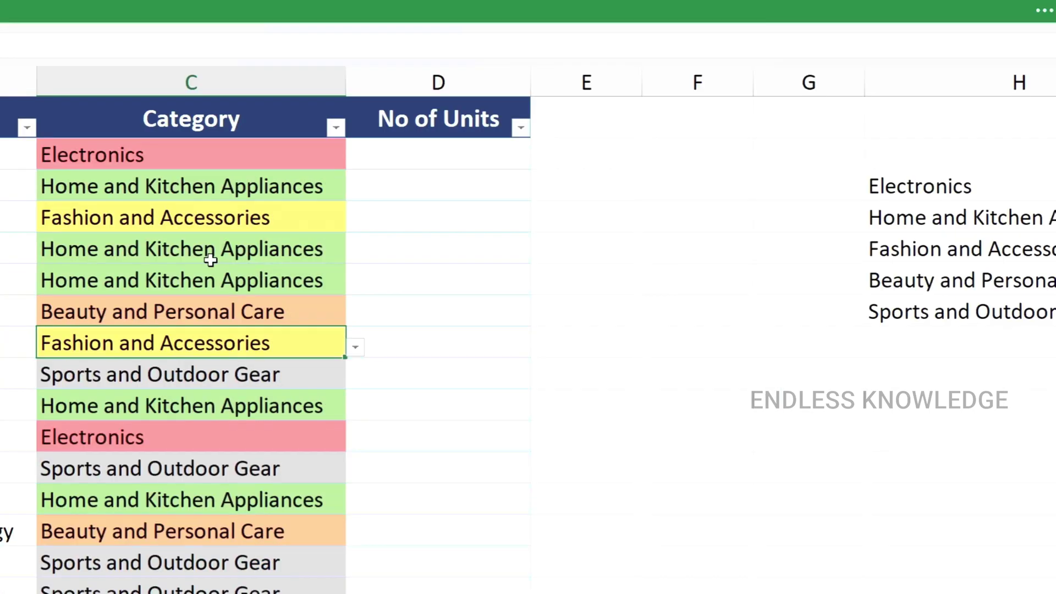
Use Conditional Formatting > Clear Rules from Entire Sheet to remove all Category colour shading
click(183, 23)
click(366, 160)
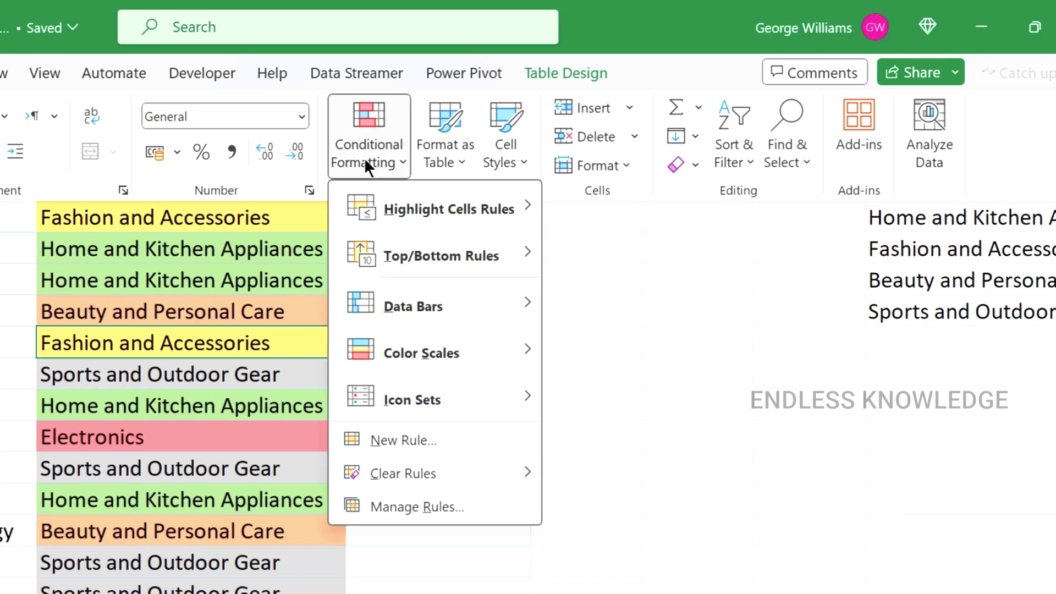
mouse_move(428, 480)
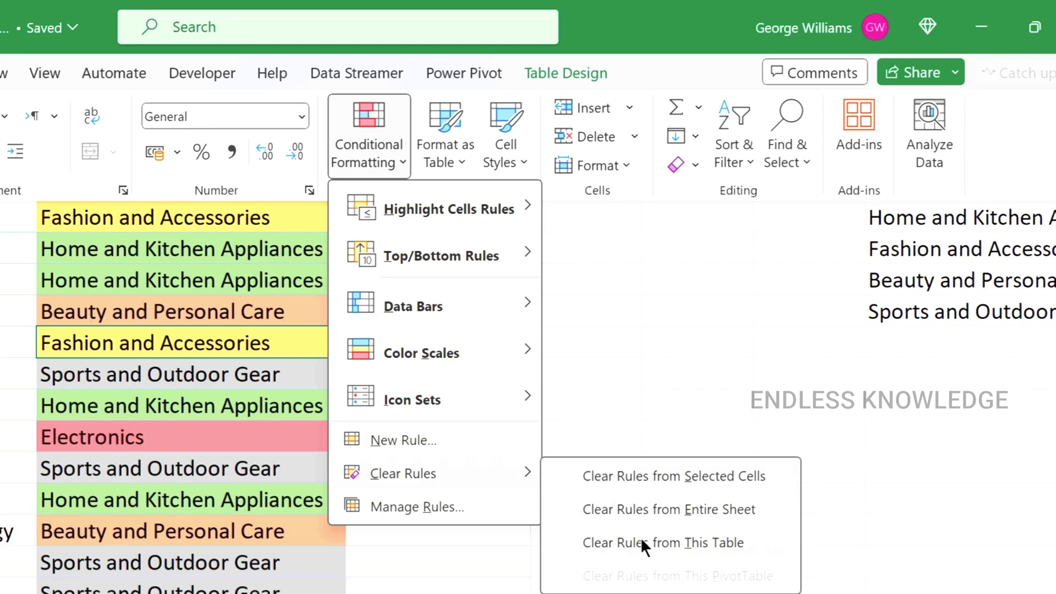
click(623, 512)
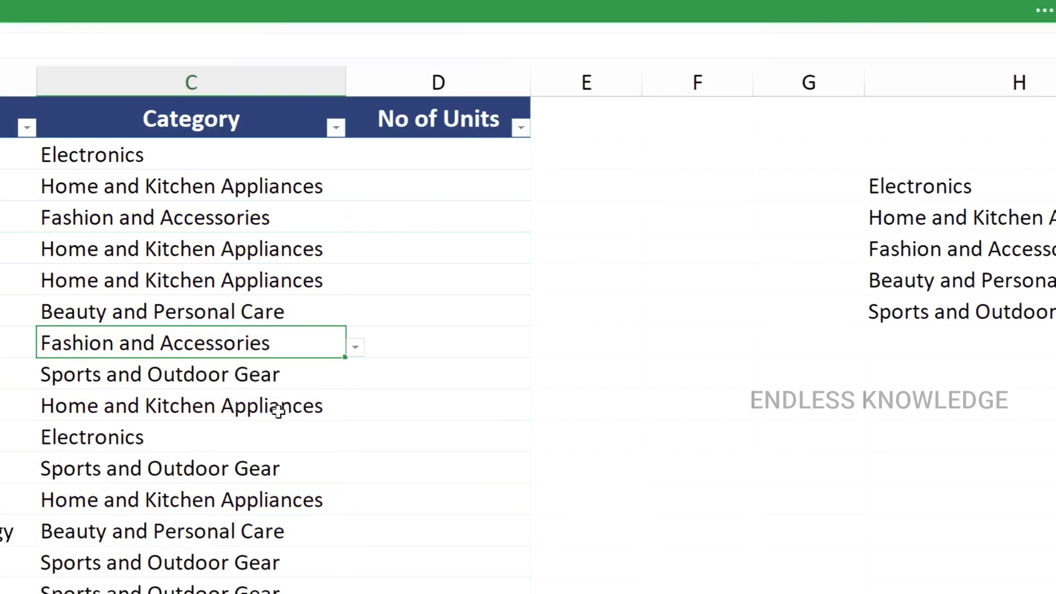
Select the Category data and use Data Validation's Clear All to remove its dropdown lists
click(234, 385)
click(354, 380)
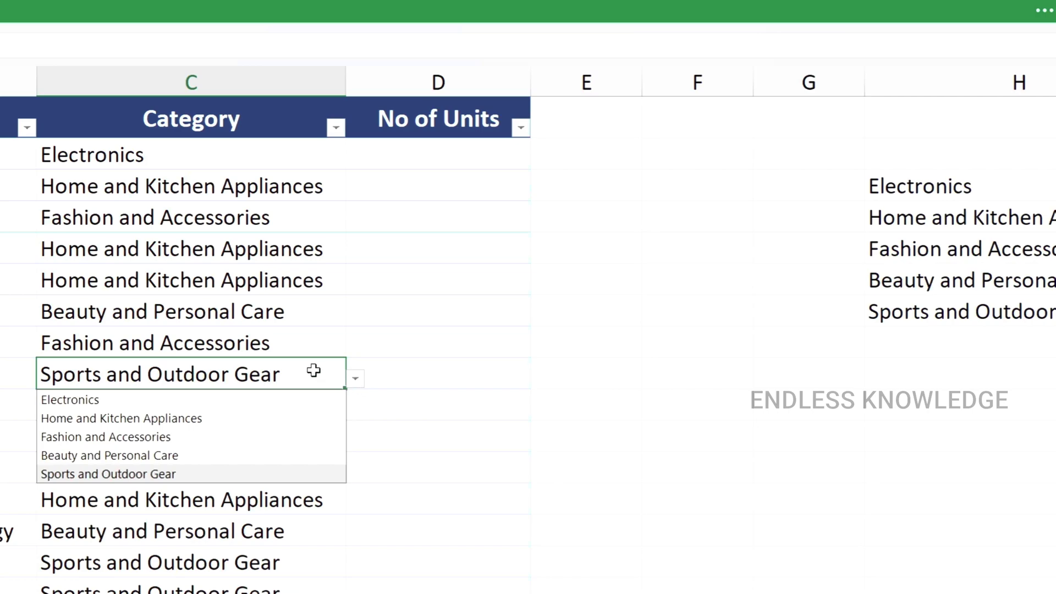
click(238, 332)
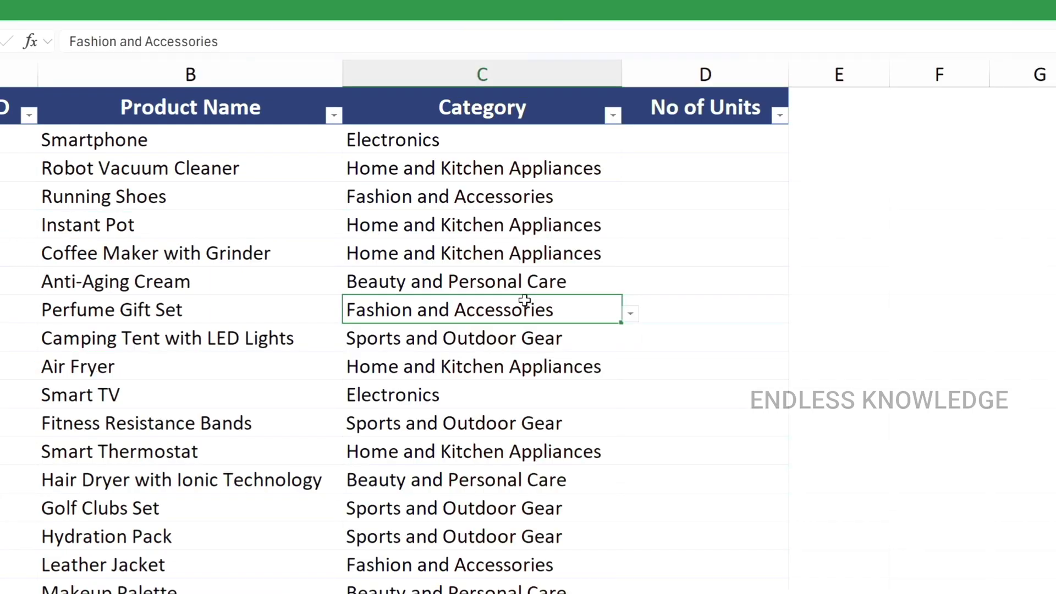
click(488, 89)
click(437, 16)
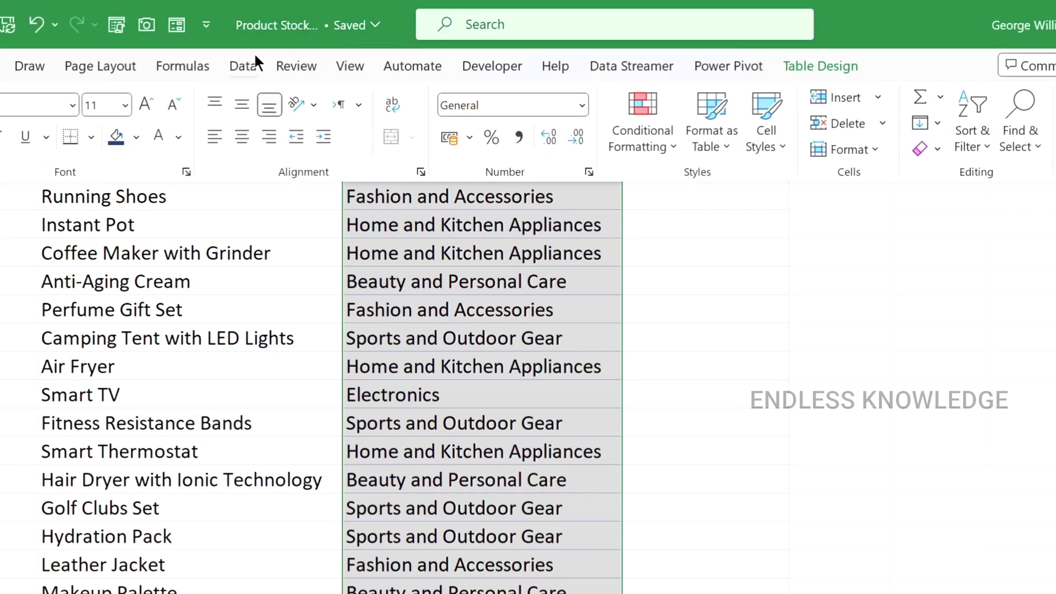
click(243, 61)
click(699, 150)
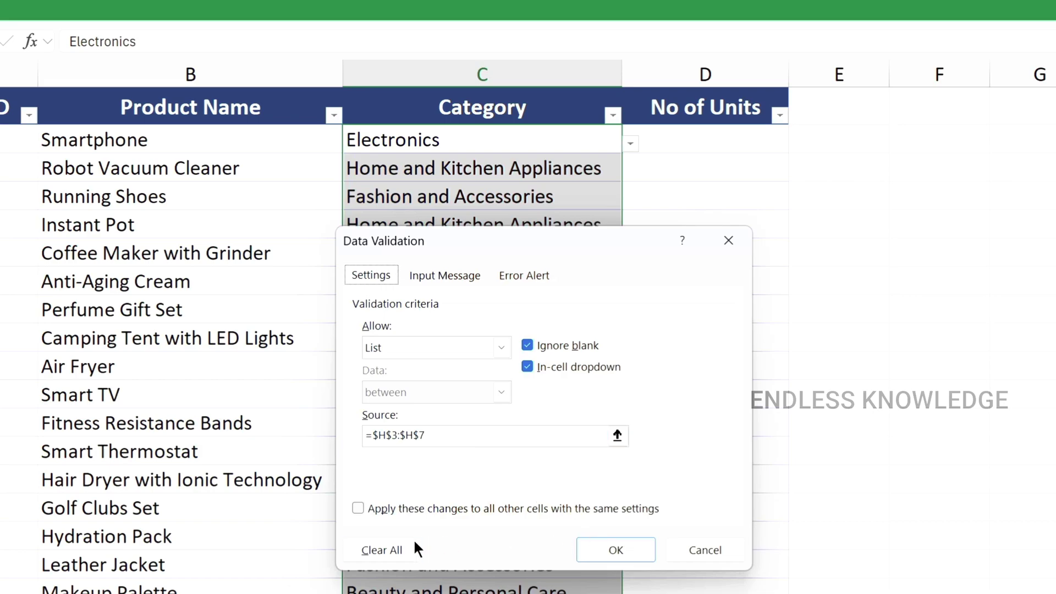
click(401, 549)
click(646, 554)
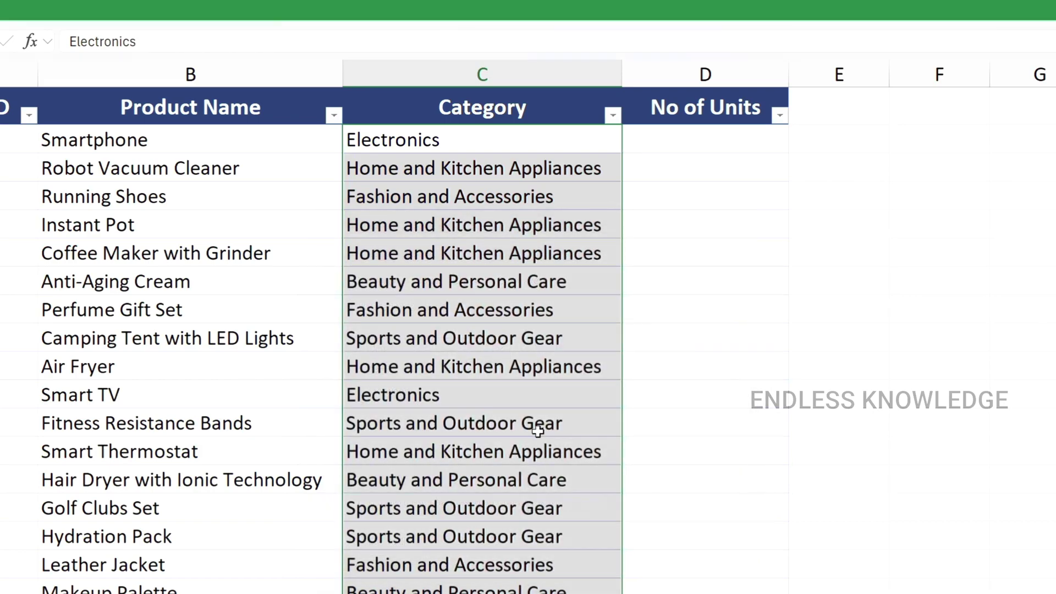
click(601, 278)
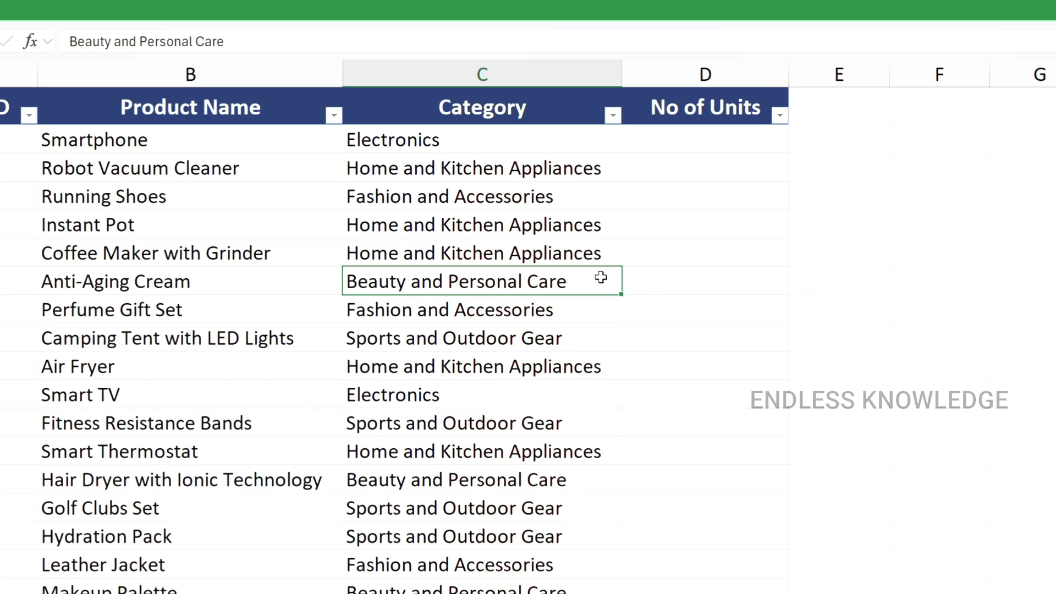